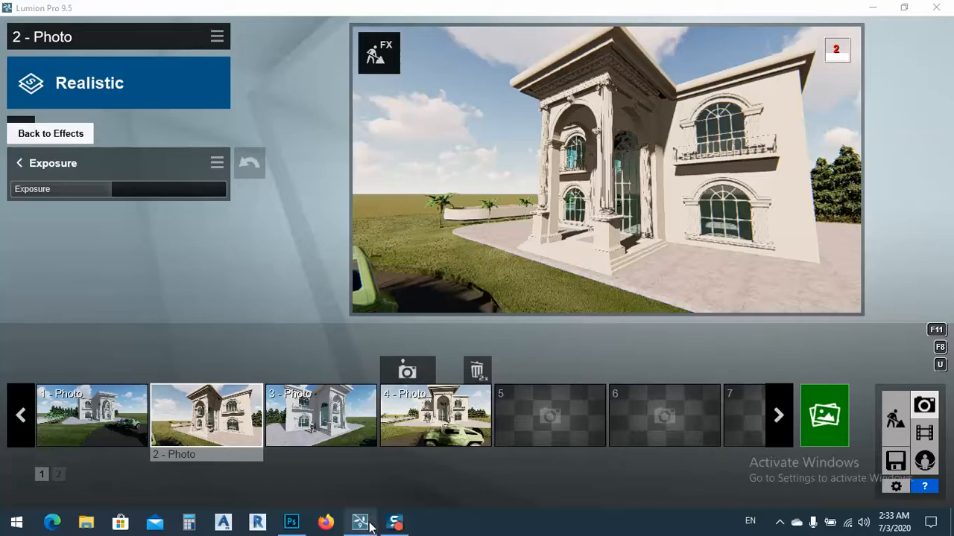
Step: Switch to Photoshop, unlock the Background layer of F1.jpg and open the Camera Raw filter on it
left_click(291, 525)
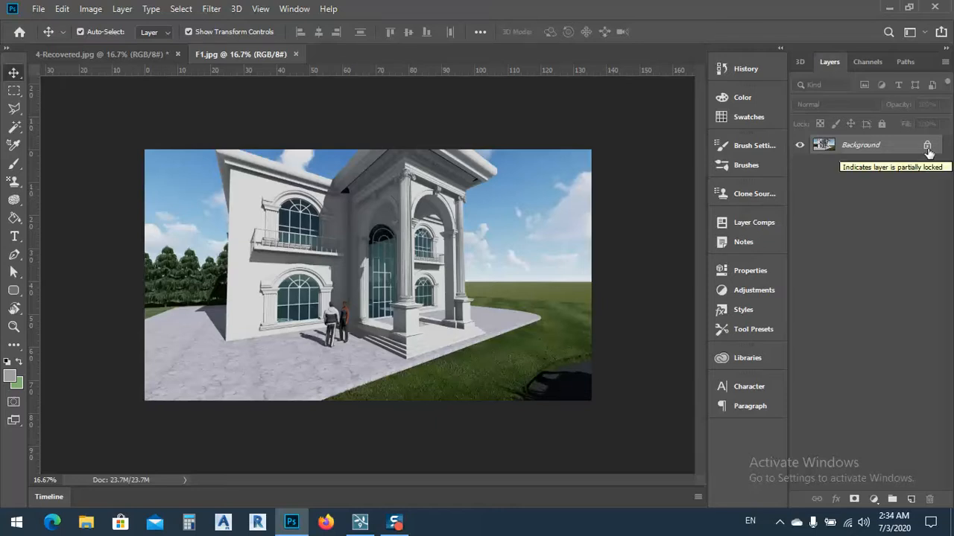
left_click(927, 146)
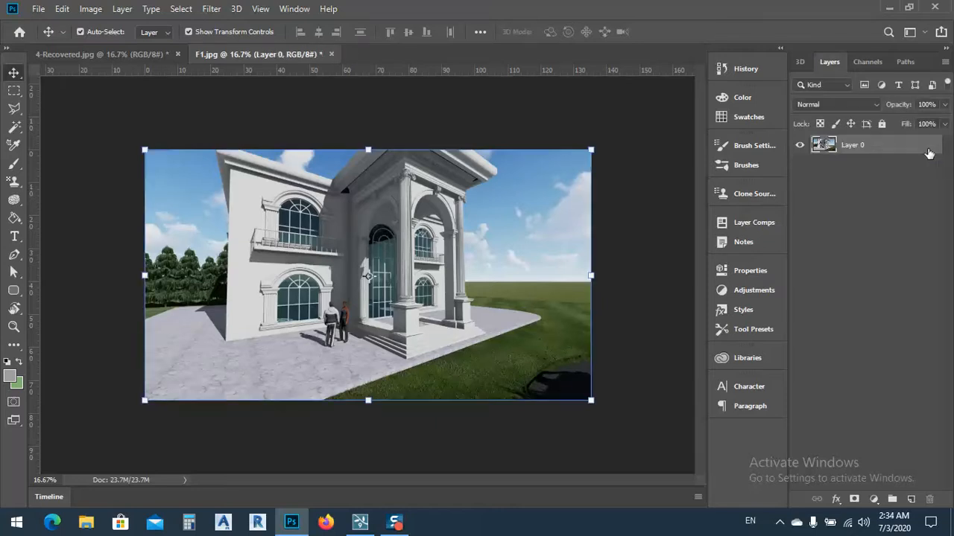
left_click(218, 10)
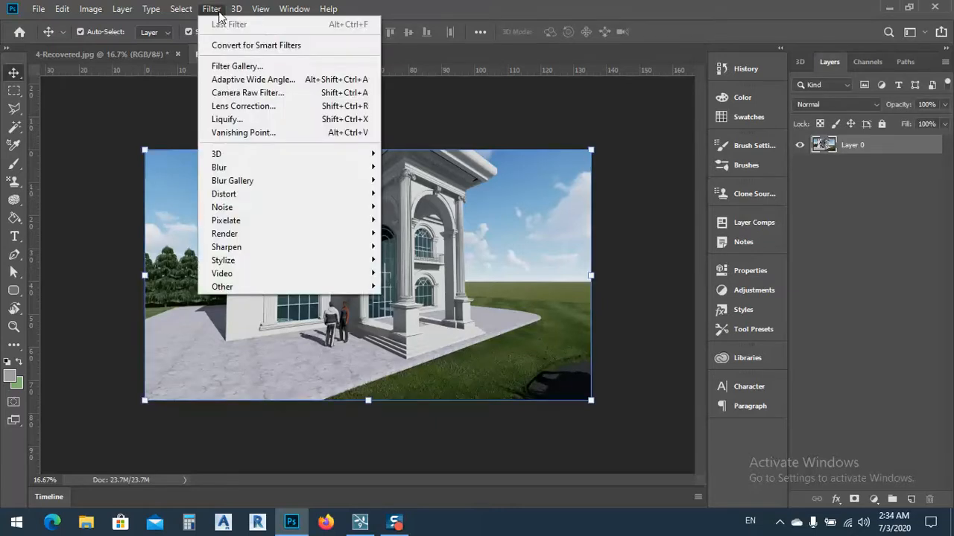
left_click(225, 93)
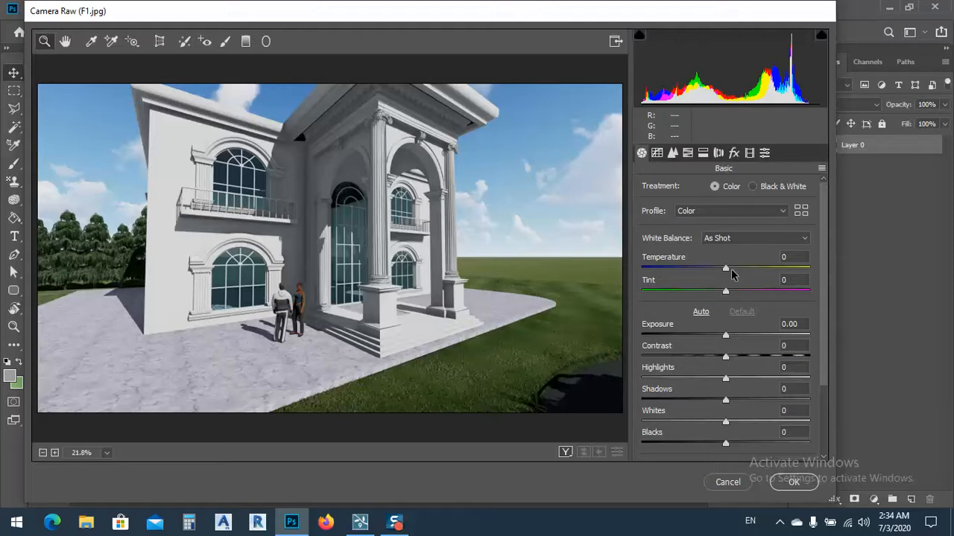
Step: Warm the image with Temperature +15, and set Highlights to +16 and Contrast to -30
left_click_drag(728, 268, 743, 269)
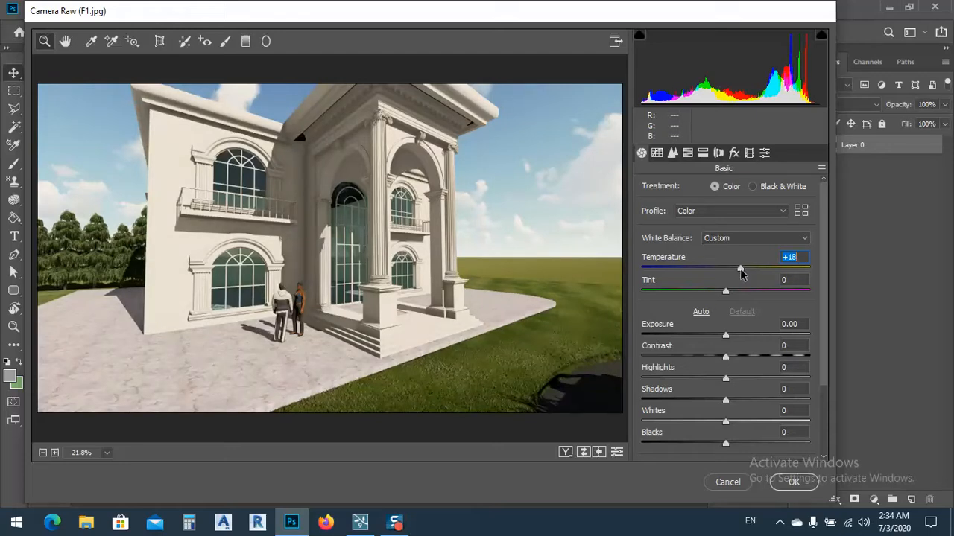
left_click_drag(741, 268, 738, 269)
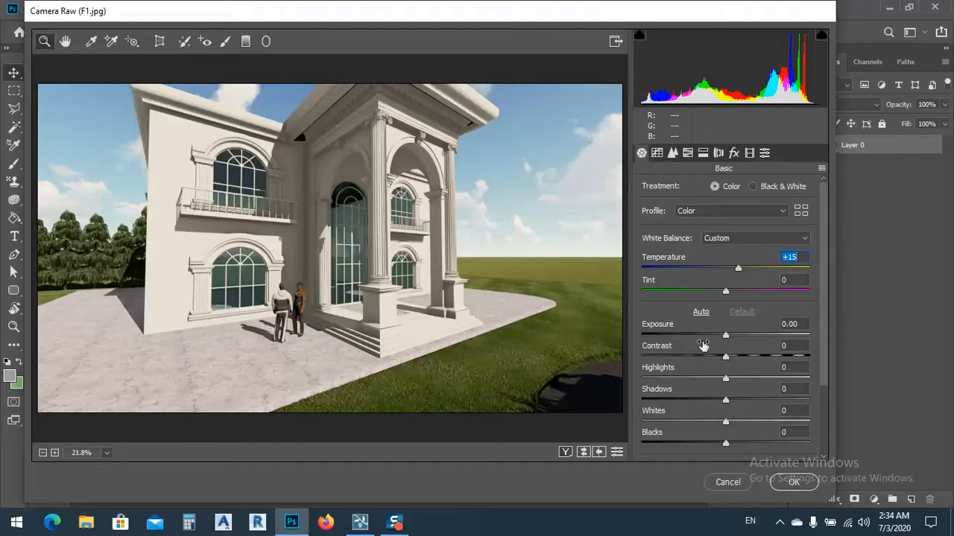
mouse_move(726, 336)
left_mouse_down()
mouse_move(739, 336)
mouse_move(698, 340)
mouse_move(727, 341)
left_mouse_up()
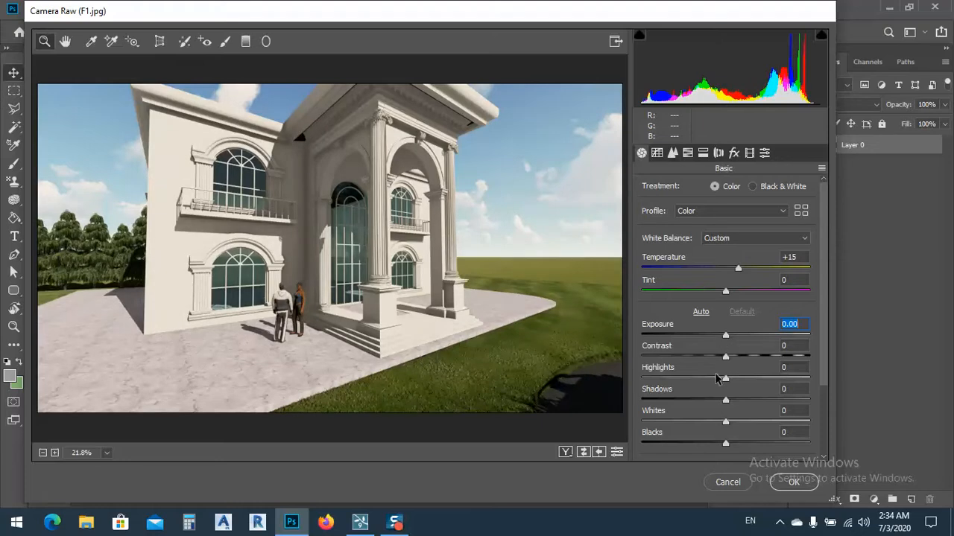
left_click_drag(727, 383, 700, 365)
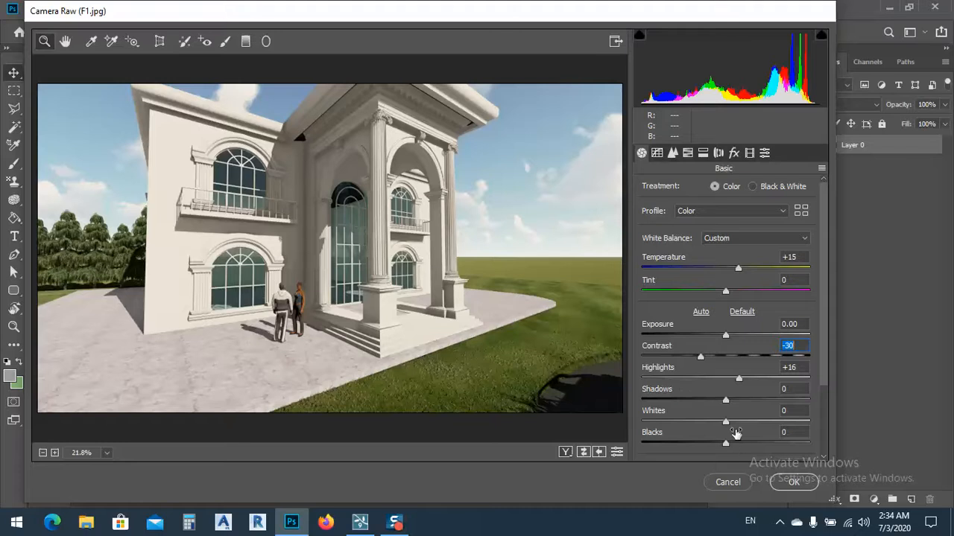
Step: Set Whites to -18, Blacks to +8, Shadows to +25, Contrast to -34 and Exposure to -0.15
mouse_move(726, 425)
left_mouse_down()
mouse_move(745, 424)
mouse_move(661, 426)
mouse_move(708, 422)
left_mouse_up()
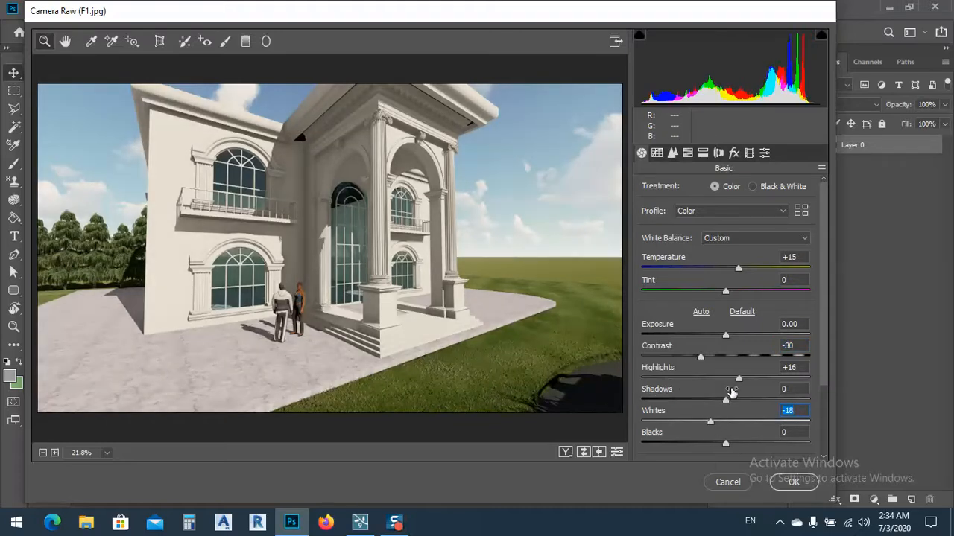
mouse_move(724, 444)
left_mouse_down()
mouse_move(661, 443)
mouse_move(733, 444)
left_mouse_up()
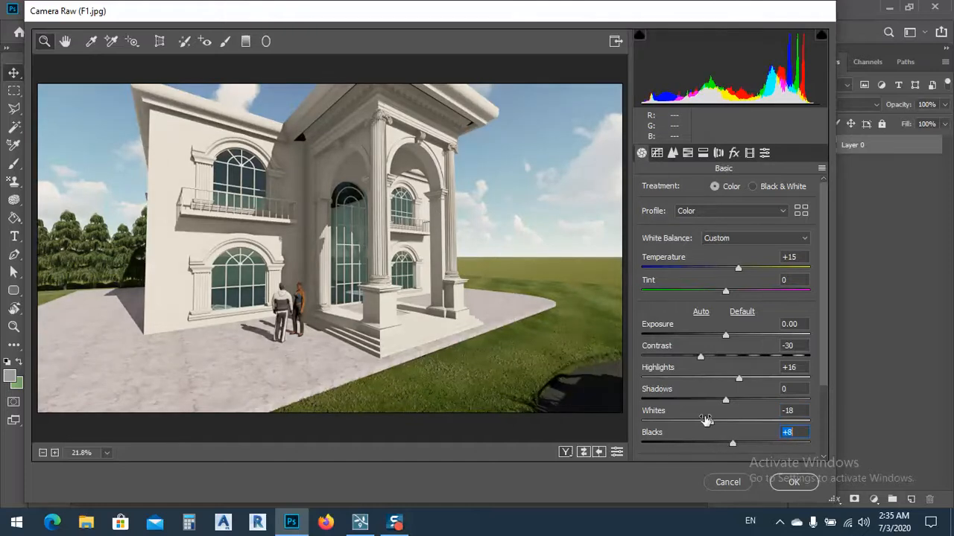
left_click_drag(726, 402, 746, 401)
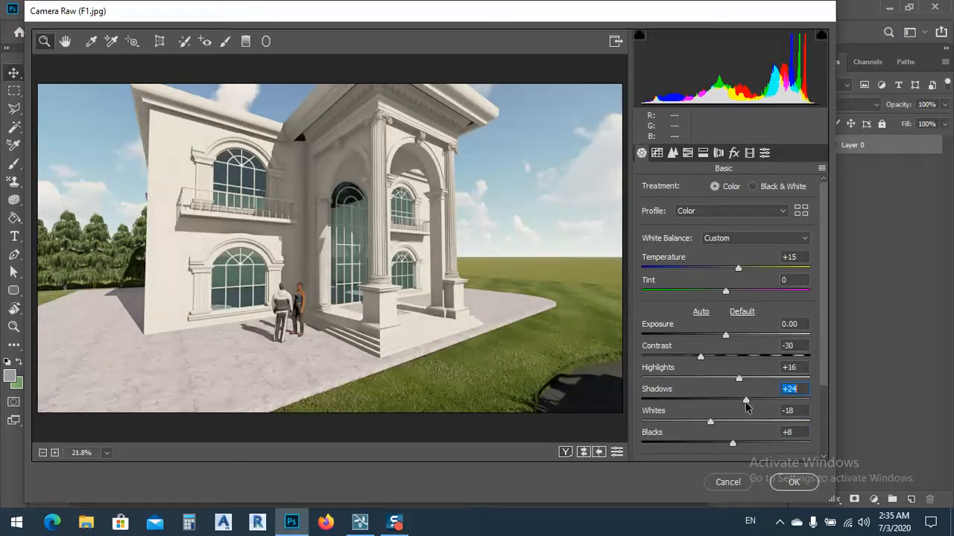
mouse_move(746, 401)
left_mouse_down()
mouse_move(762, 400)
mouse_move(747, 400)
left_mouse_up()
left_click_drag(726, 341, 723, 337)
left_click(723, 335)
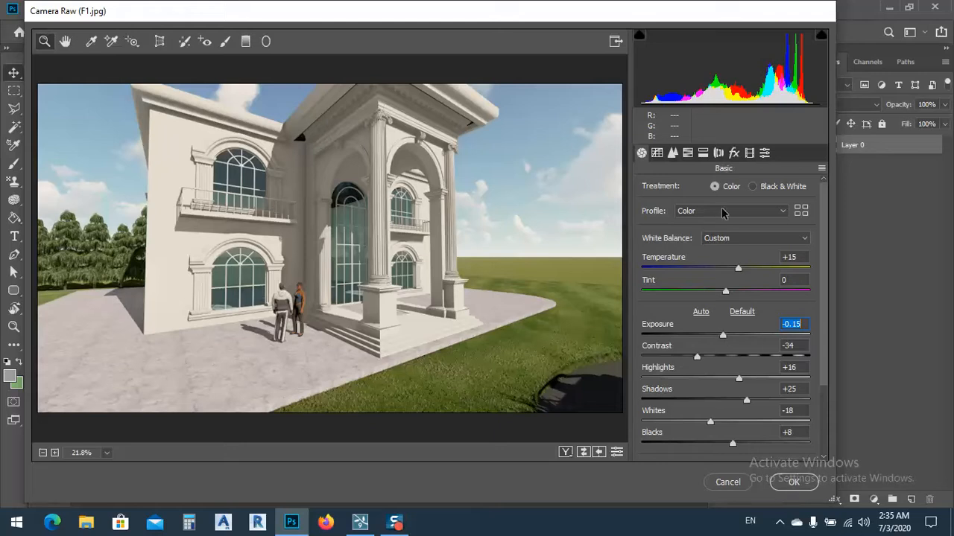
Step: Raise the image's sharpening amount to roughly three quarters of its range
left_click(657, 154)
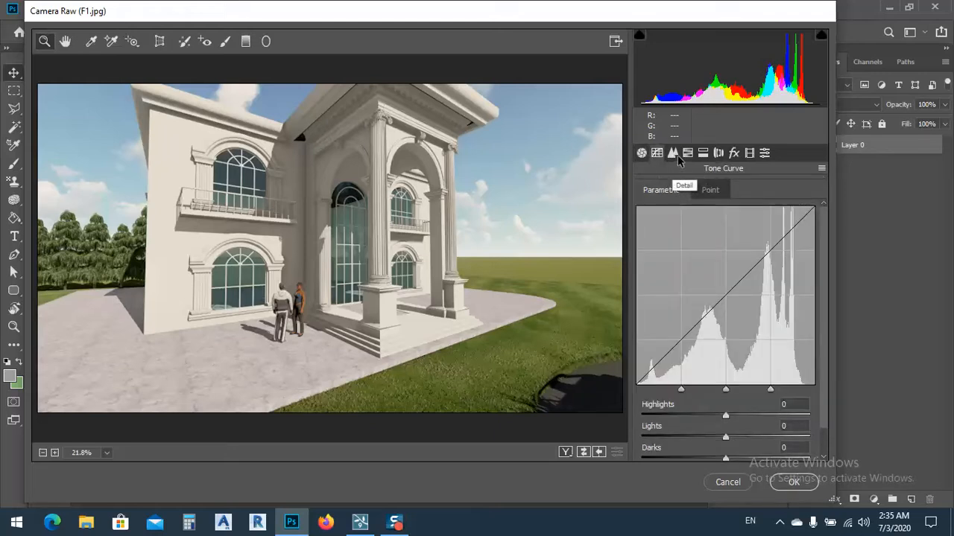
left_click(674, 154)
left_click_drag(642, 210, 806, 223)
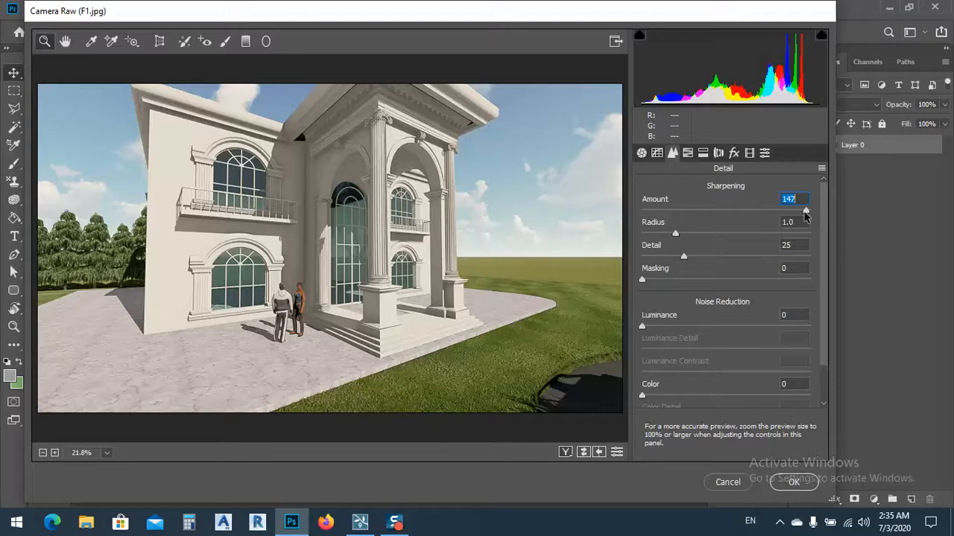
left_click_drag(806, 211, 765, 206)
Step: Shift the HSL hues: Reds +7, Greens +28, Blues +2 and Yellows +1
left_click(688, 153)
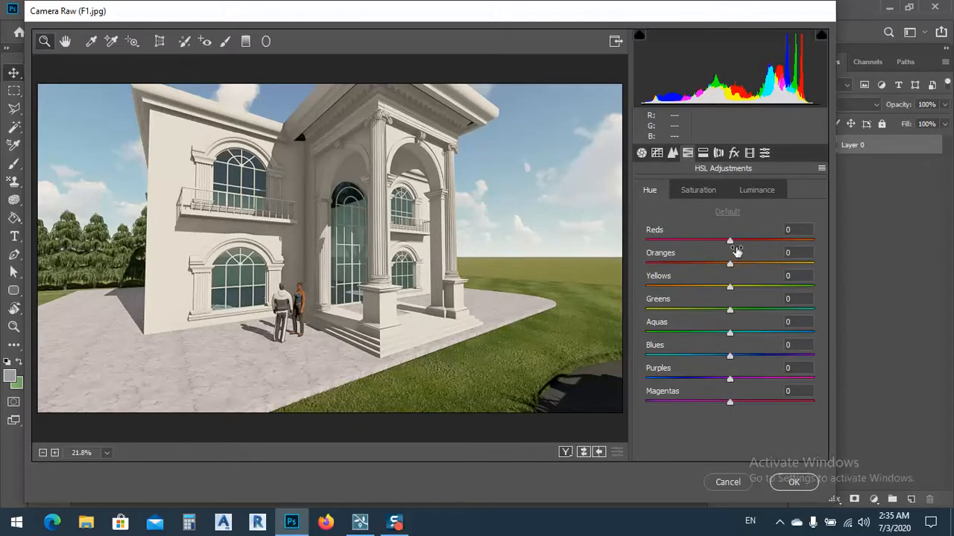
mouse_move(731, 246)
left_mouse_down()
mouse_move(768, 246)
mouse_move(735, 245)
left_mouse_up()
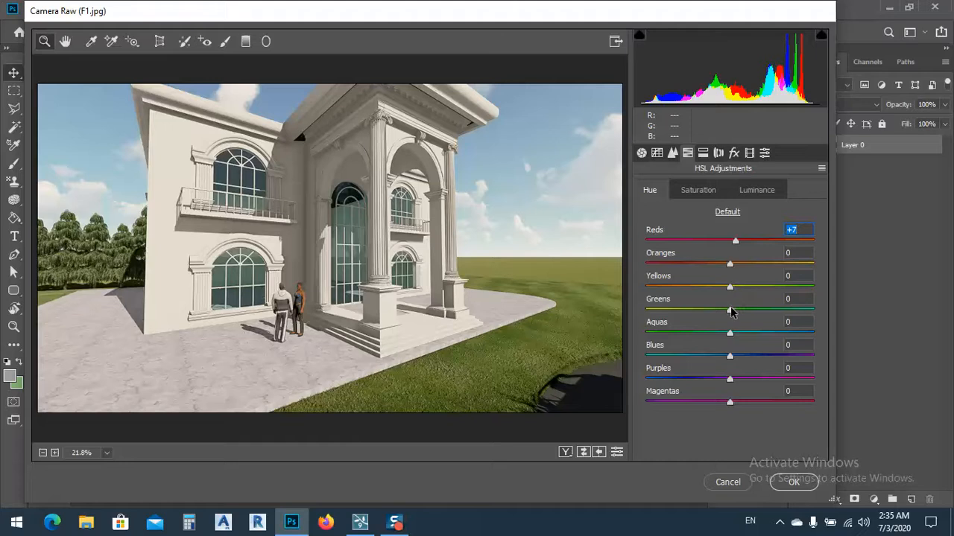
left_click_drag(730, 309, 754, 315)
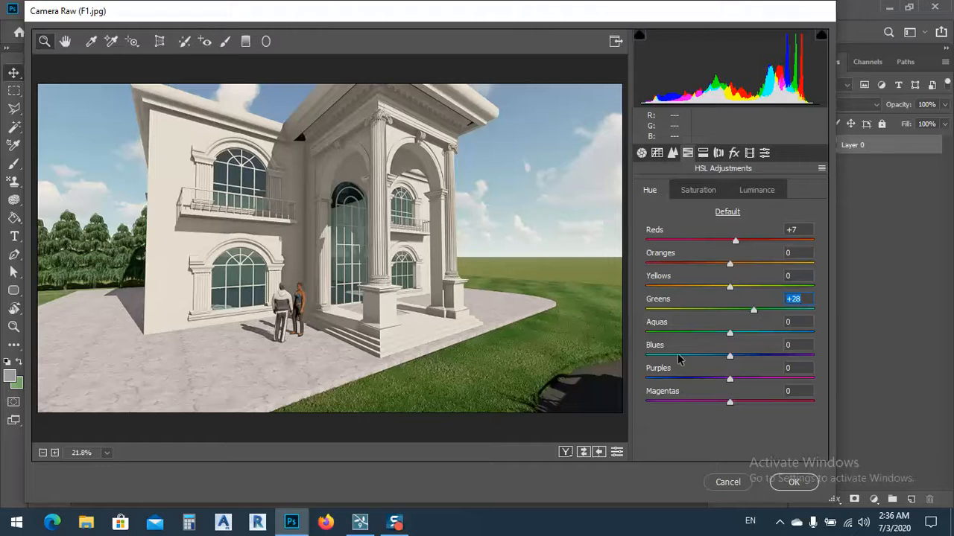
mouse_move(731, 360)
left_mouse_down()
mouse_move(656, 361)
mouse_move(732, 357)
left_mouse_up()
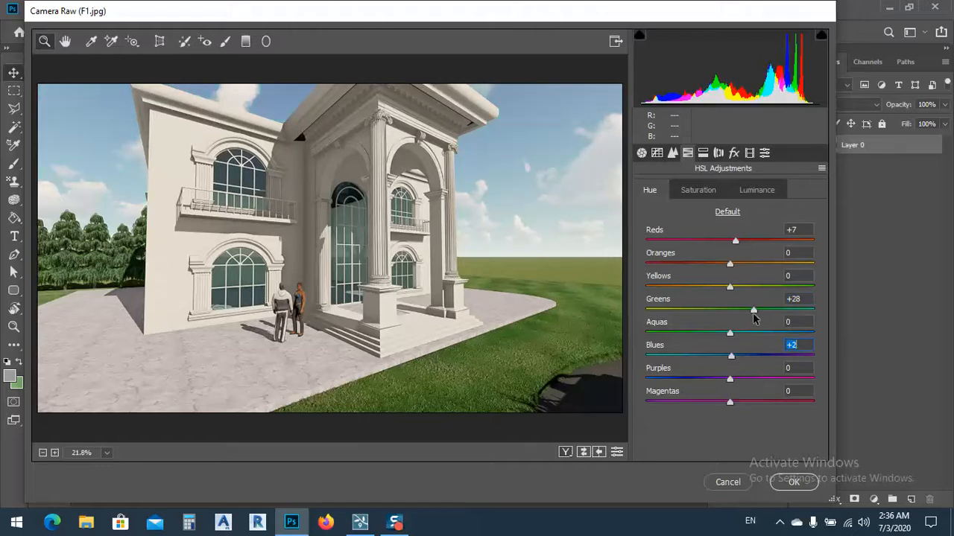
mouse_move(731, 287)
left_mouse_down()
mouse_move(752, 290)
mouse_move(730, 293)
left_mouse_up()
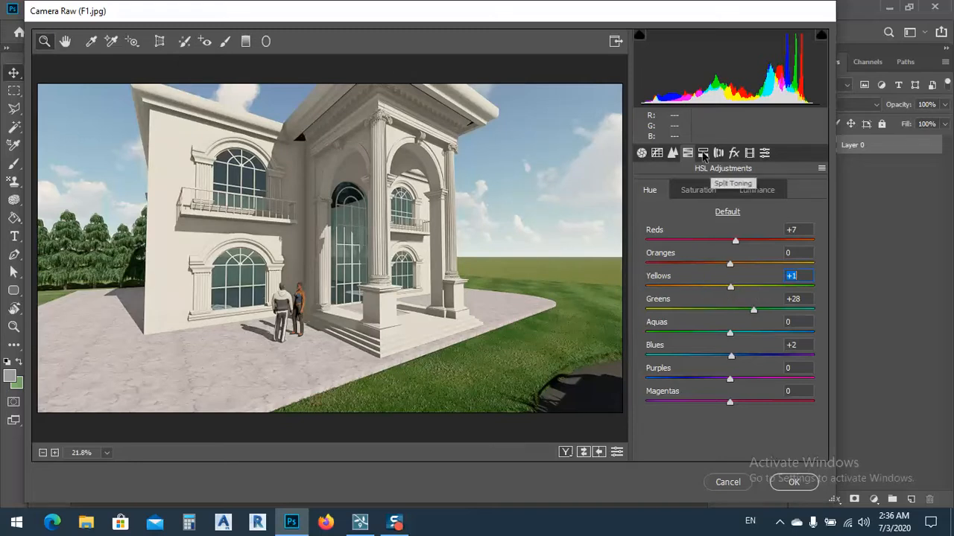
Step: Look through the Split Toning, Lens Corrections and Effects settings, and apply the Camera Raw adjustments to the image
left_click(702, 153)
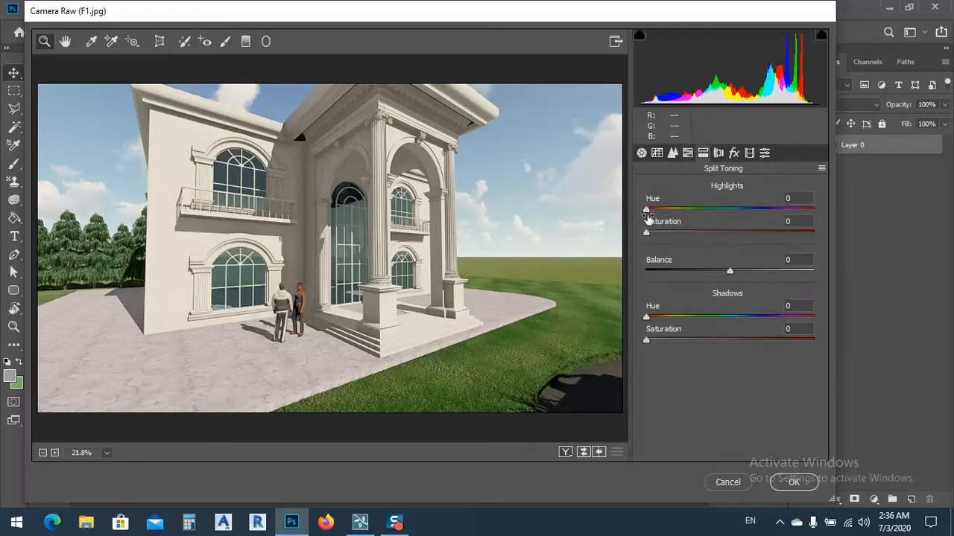
mouse_move(646, 210)
left_mouse_down()
mouse_move(747, 211)
mouse_move(639, 212)
left_mouse_up()
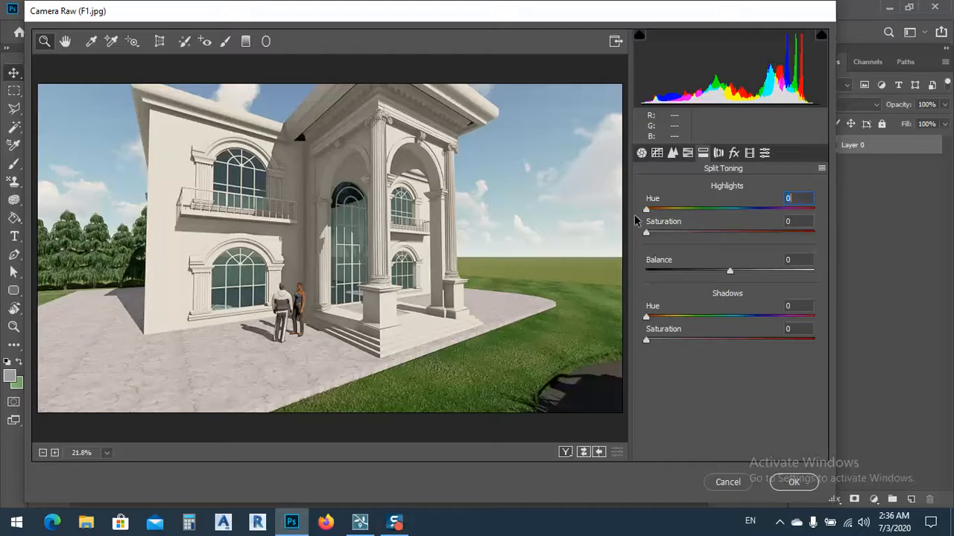
left_click(718, 153)
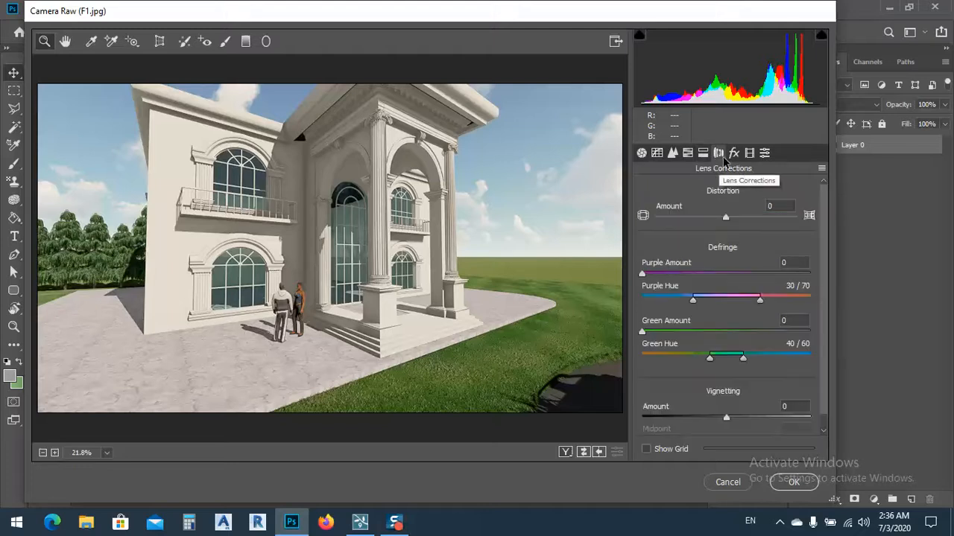
left_click(734, 153)
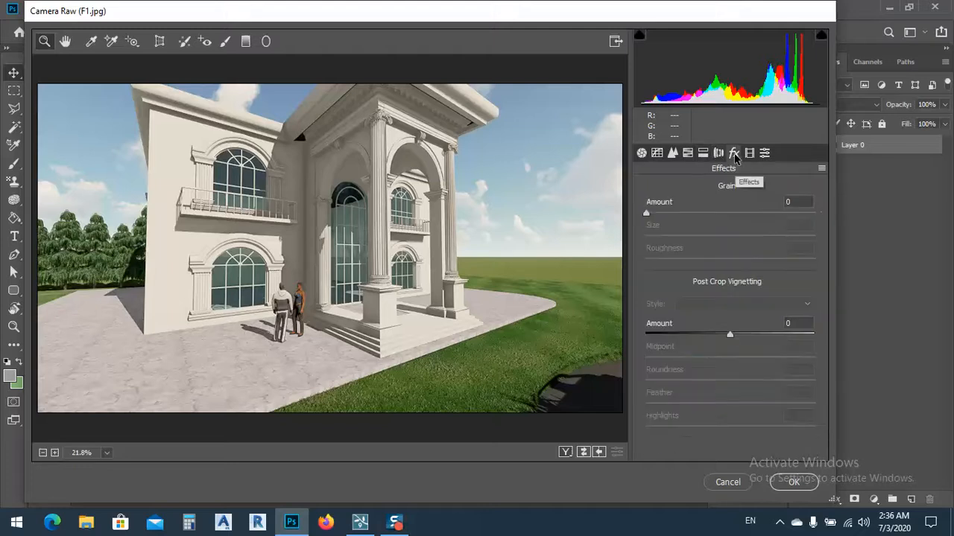
left_click(794, 483)
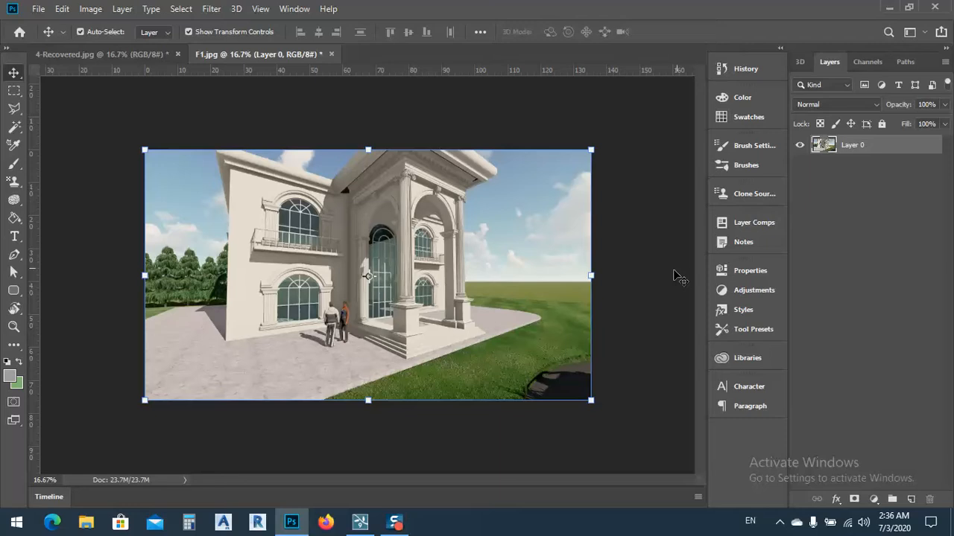
Step: Compare the image before and after the Camera Raw filter by repeatedly undoing and redoing it, and deselect the layer
left_click(638, 289)
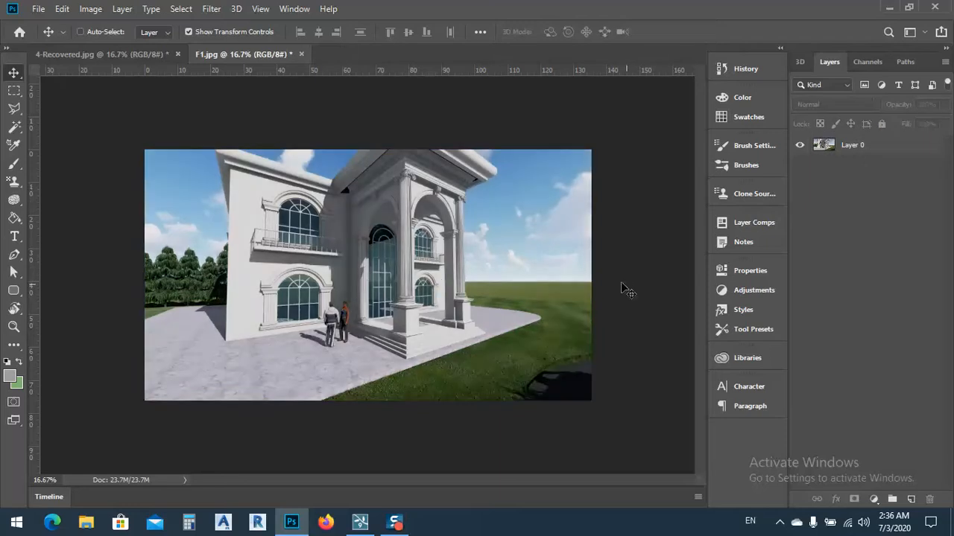
key("ctrl+shift+z")
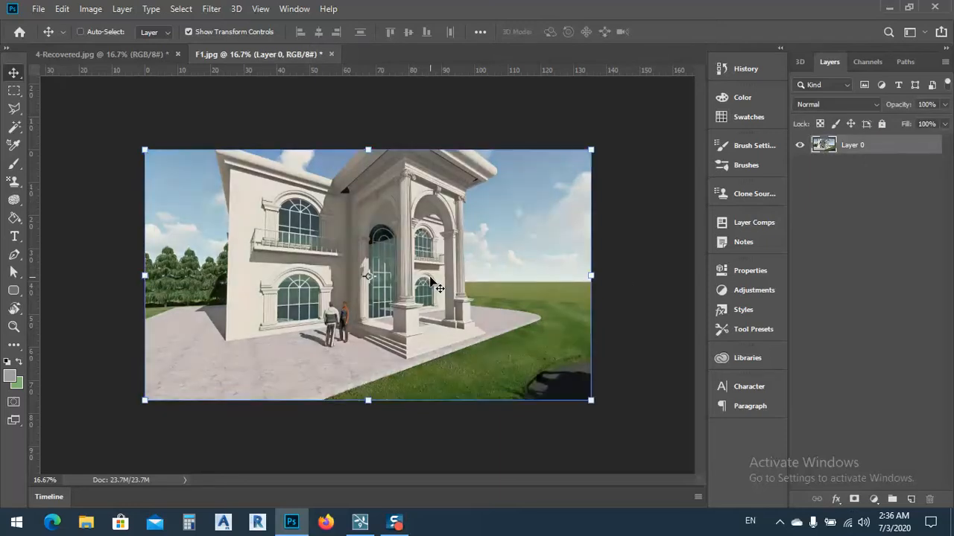
key("ctrl+z")
key("ctrl+shift+z")
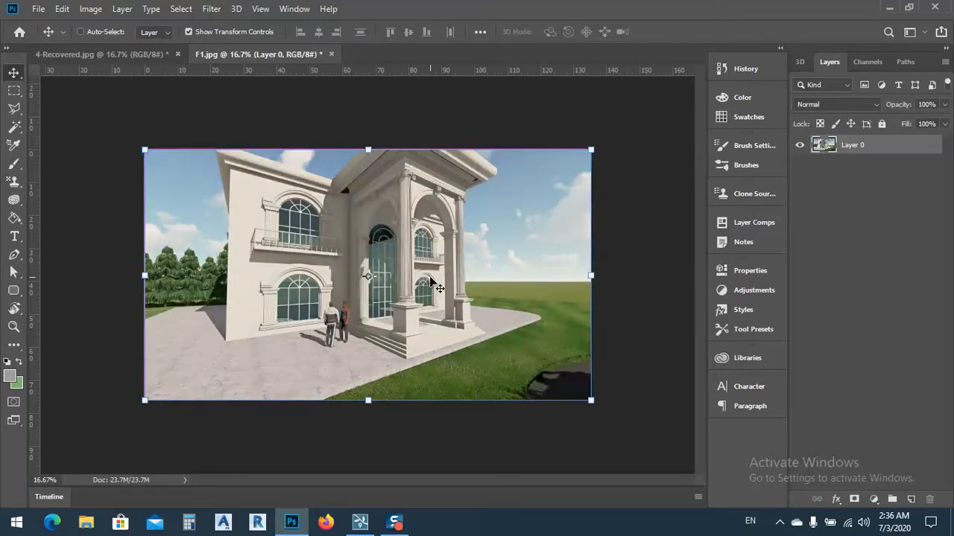
key("ctrl+z")
key("ctrl+shift+z")
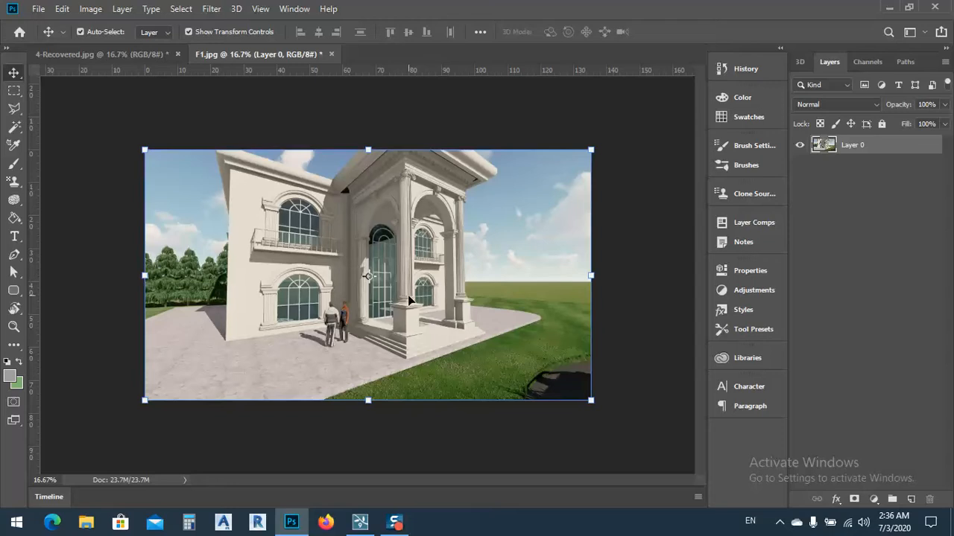
left_click(631, 326)
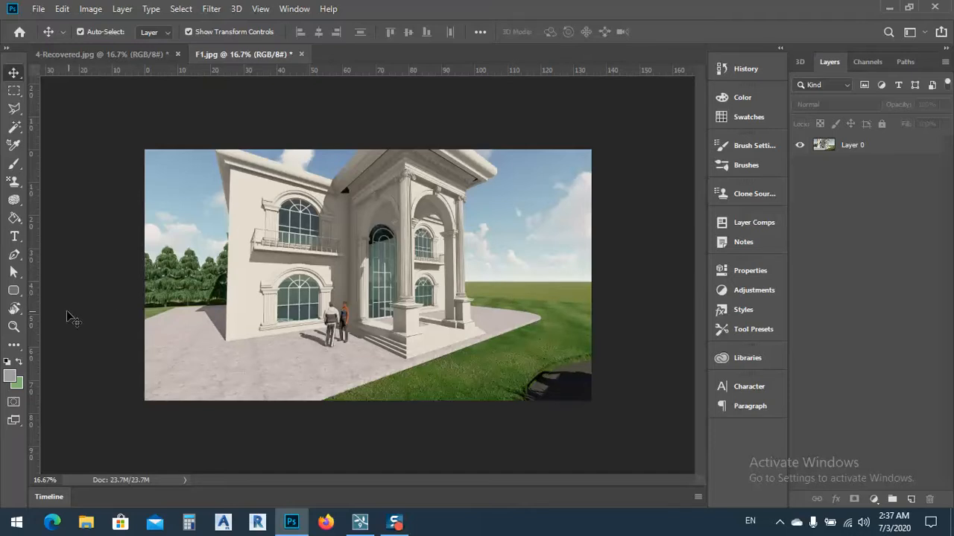
Step: Draw a dark filled rectangle of about 3078 by 402 px across the lower part of the image
left_click(15, 237)
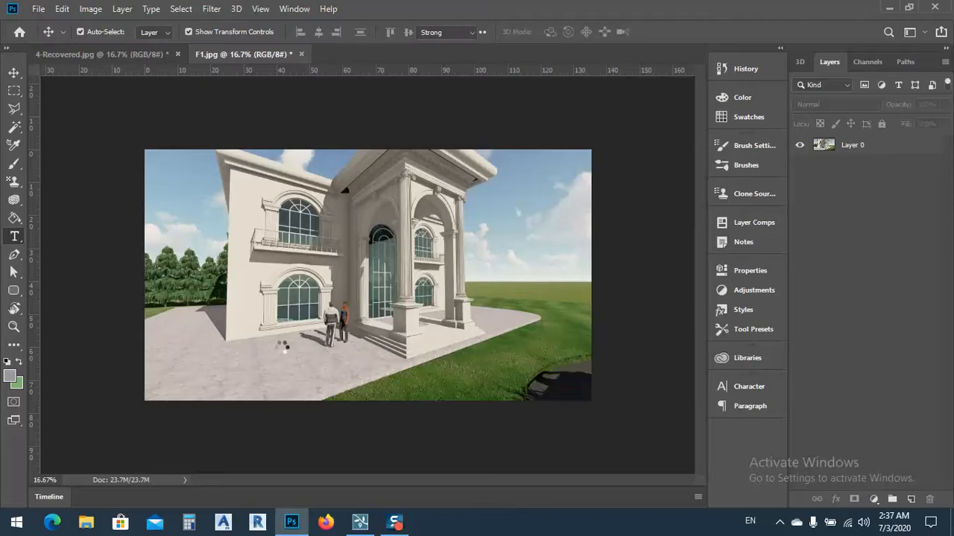
left_click(13, 291)
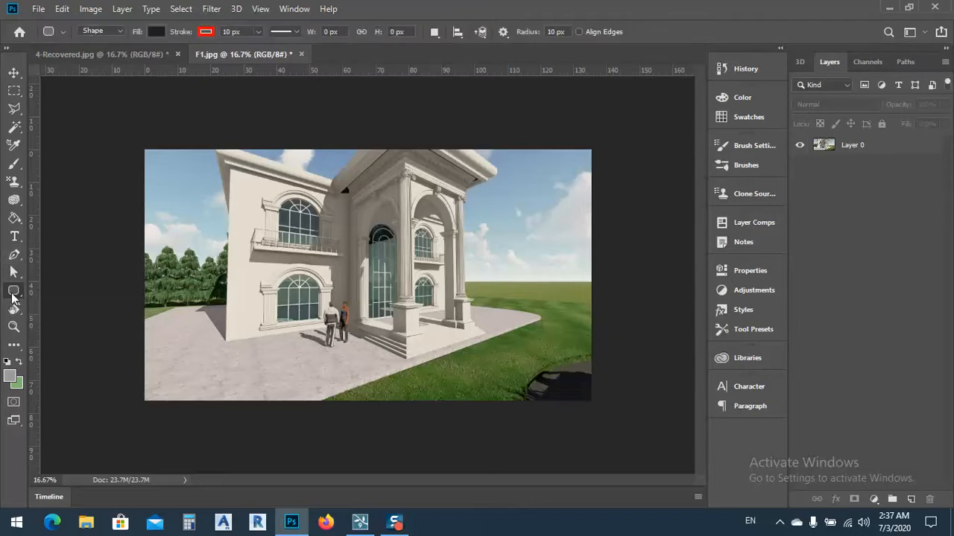
right_click(12, 297)
left_click(74, 291)
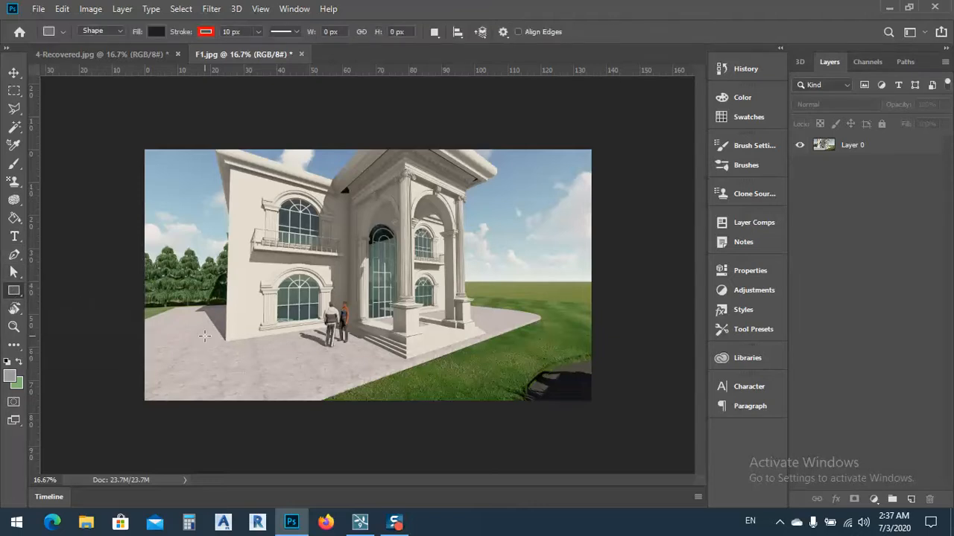
left_click_drag(199, 342, 583, 391)
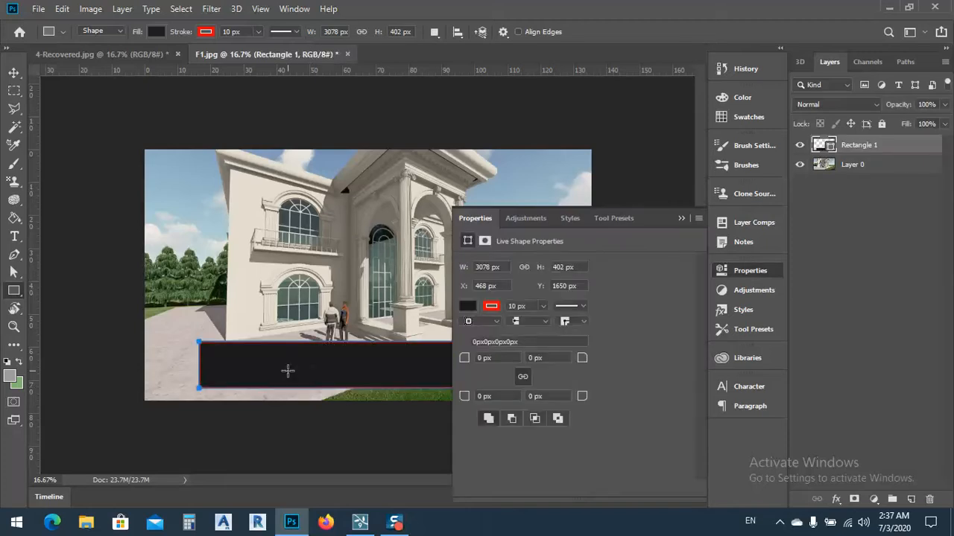
Step: Remove the red stroke from the dark rectangle
left_click(492, 308)
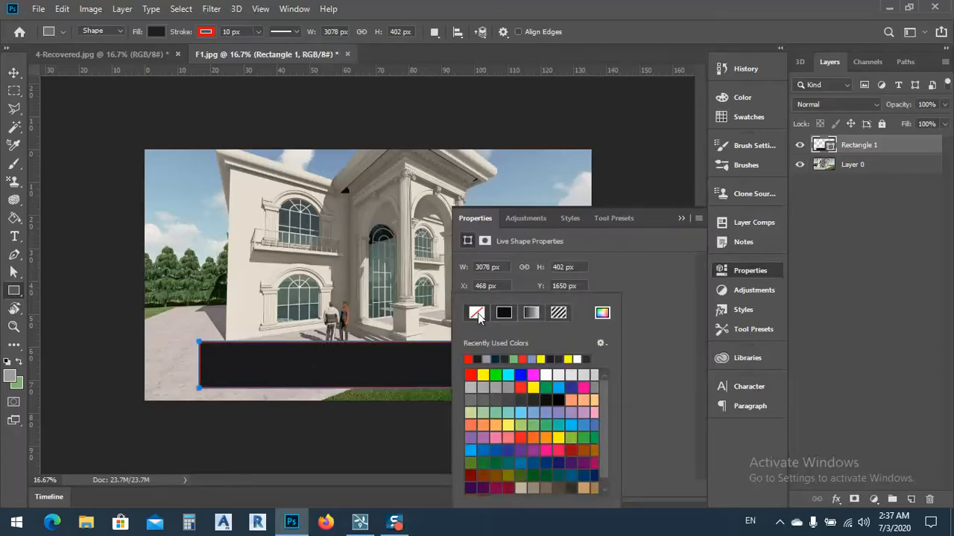
left_click(477, 313)
left_click(683, 218)
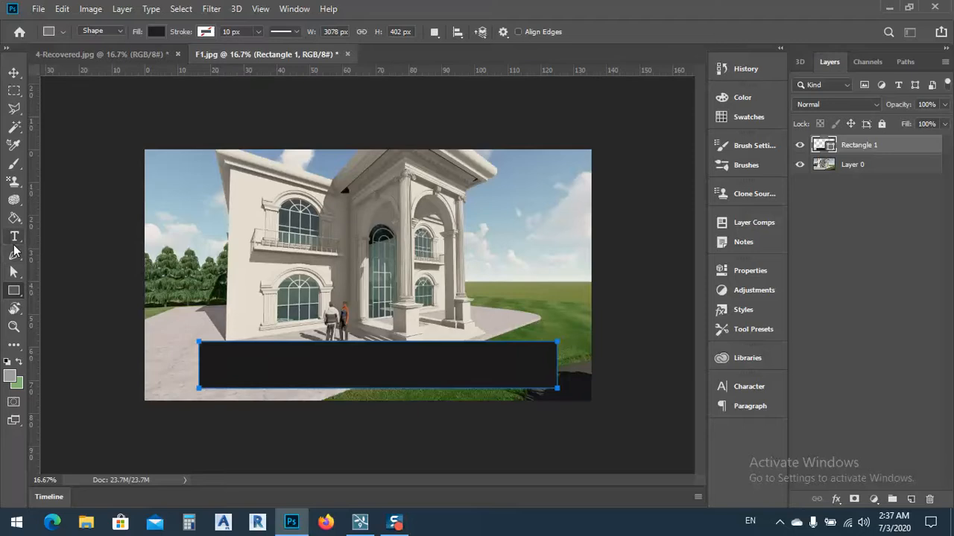
Step: Add a two-line text credit inside the dark rectangle reading "DEsigned By :-" and "Enginner" followed by the designer's full name
left_click(14, 237)
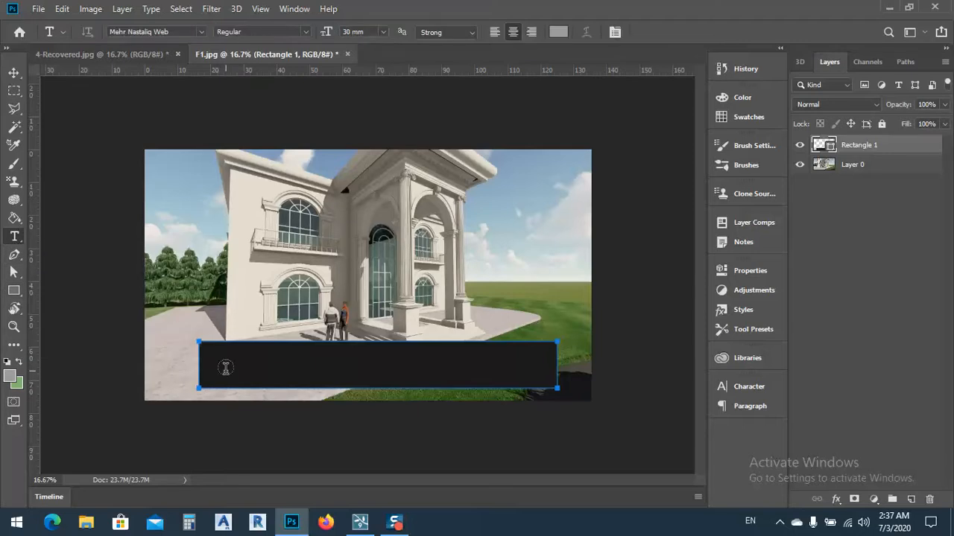
left_click(226, 368)
left_click(226, 367)
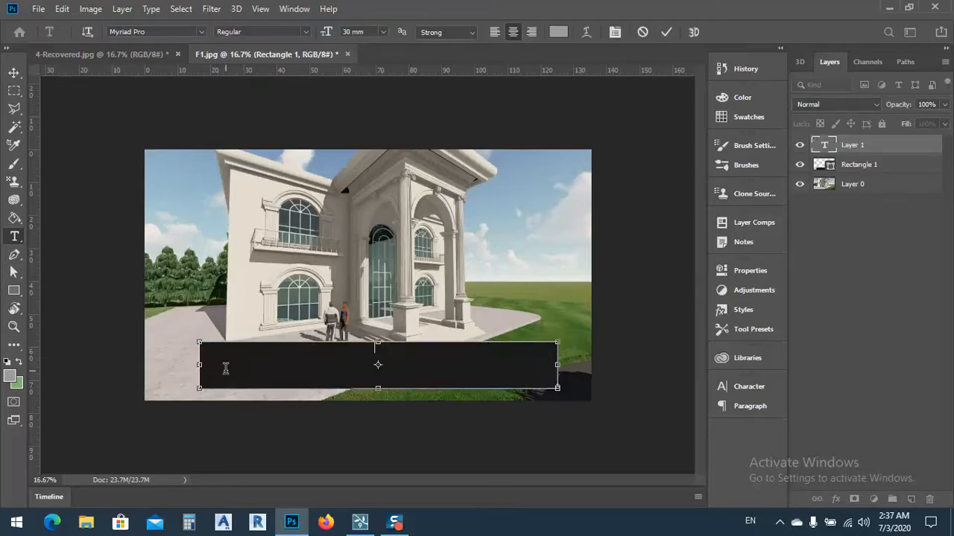
type("DEsigned By-: Engi")
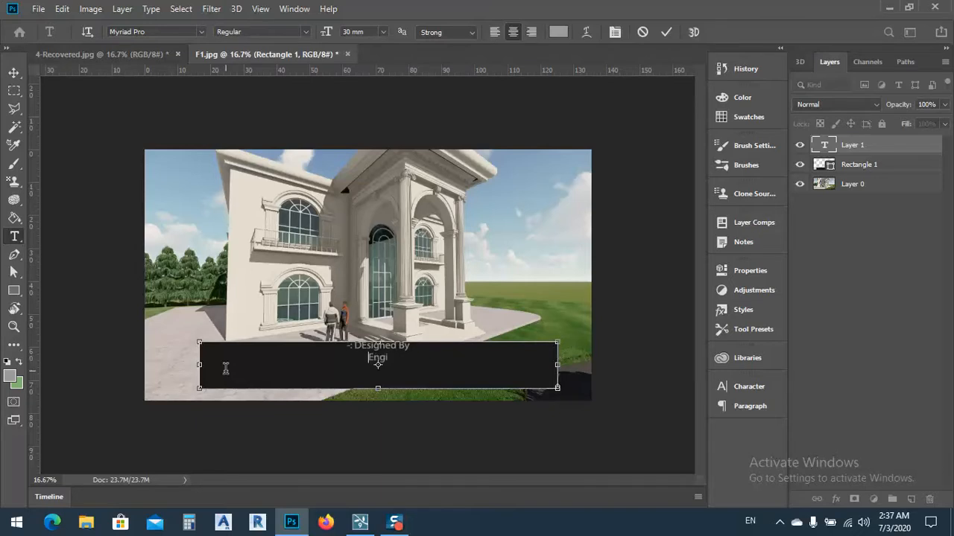
type("nner pshtewan")
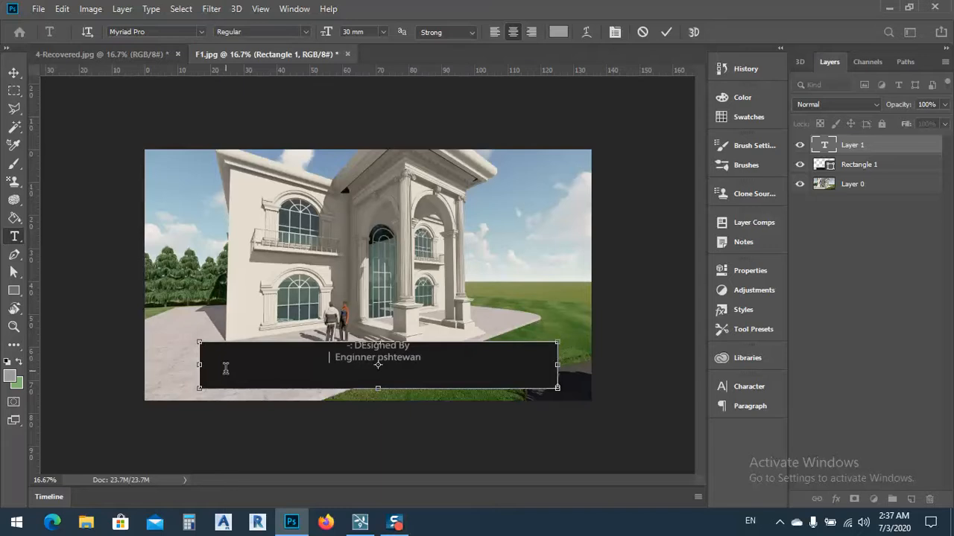
type(" kareem")
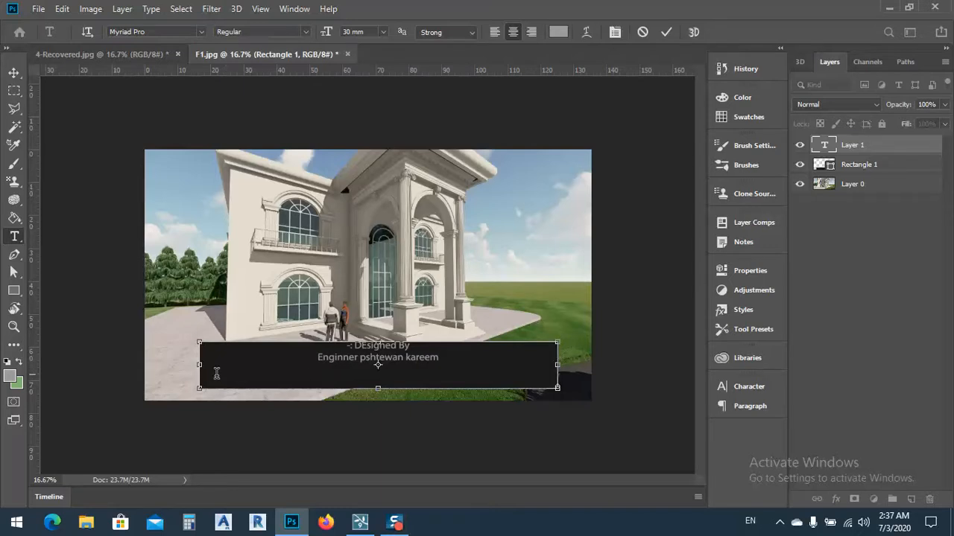
Step: Set the whole credit text to left-to-right paragraph direction and align it left
key("ctrl+a")
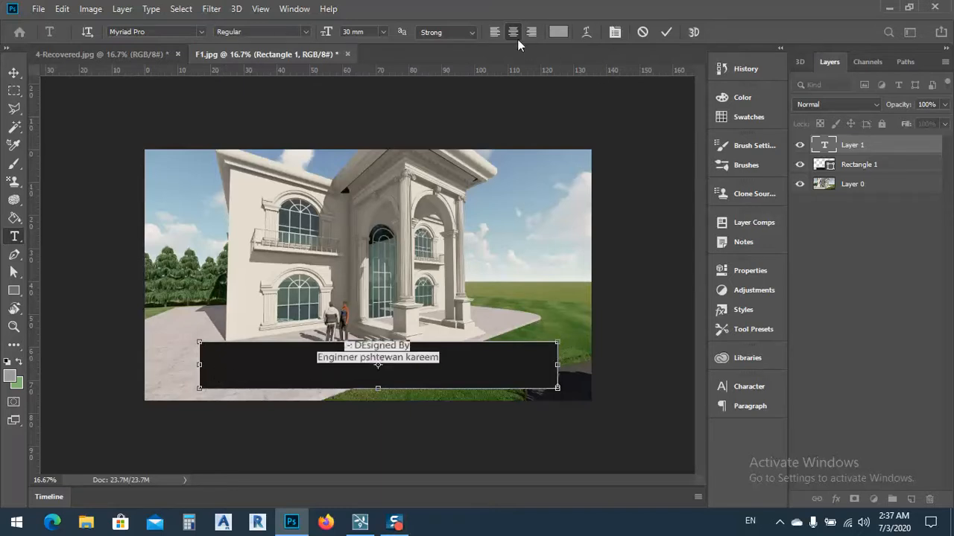
left_click(497, 34)
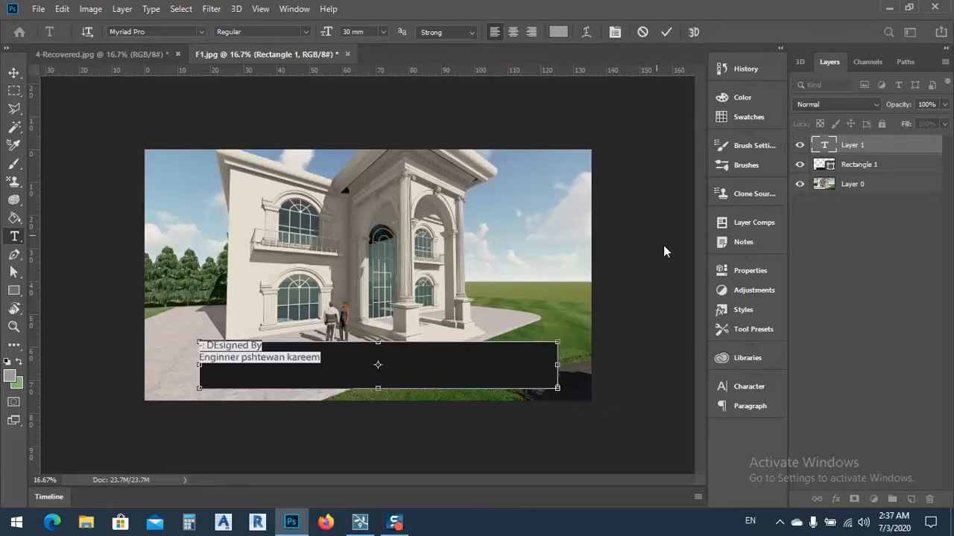
left_click(744, 408)
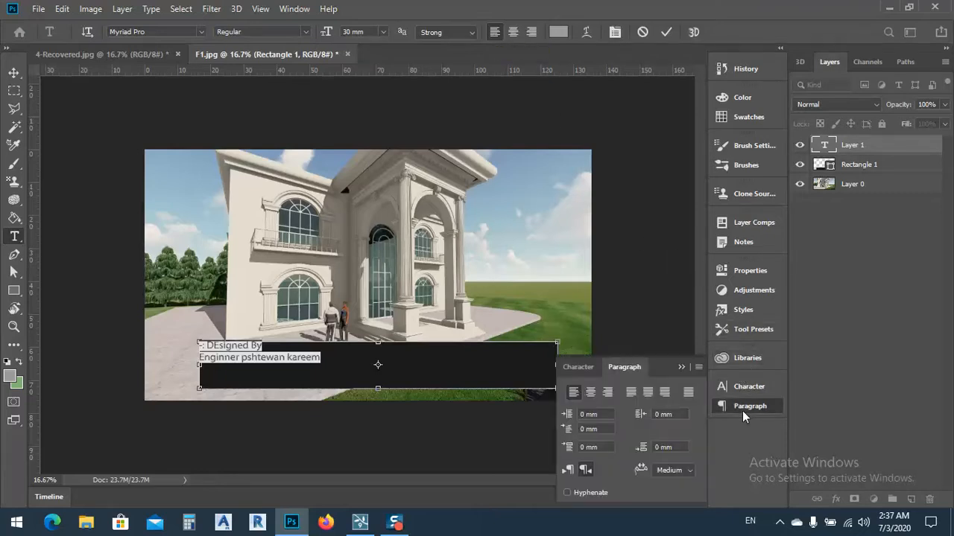
left_click(569, 472)
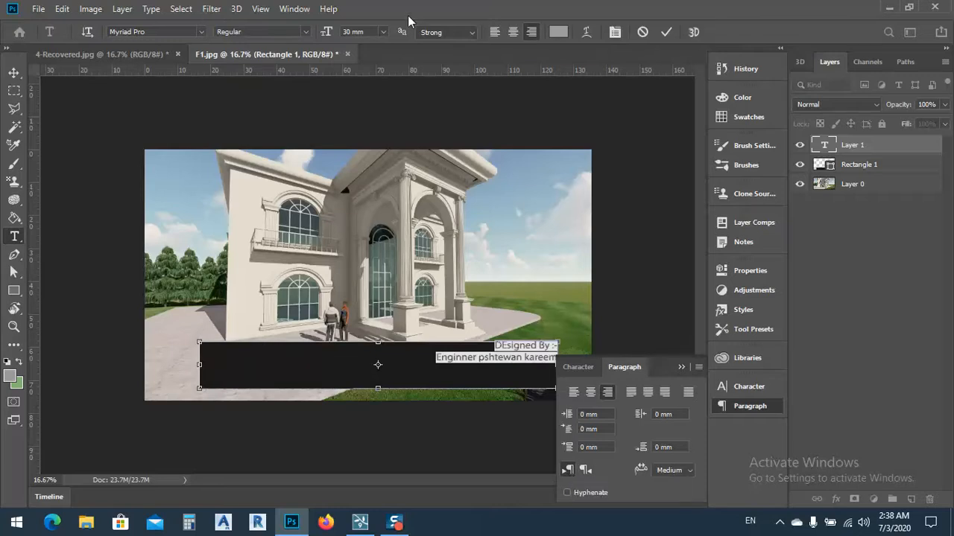
left_click(495, 32)
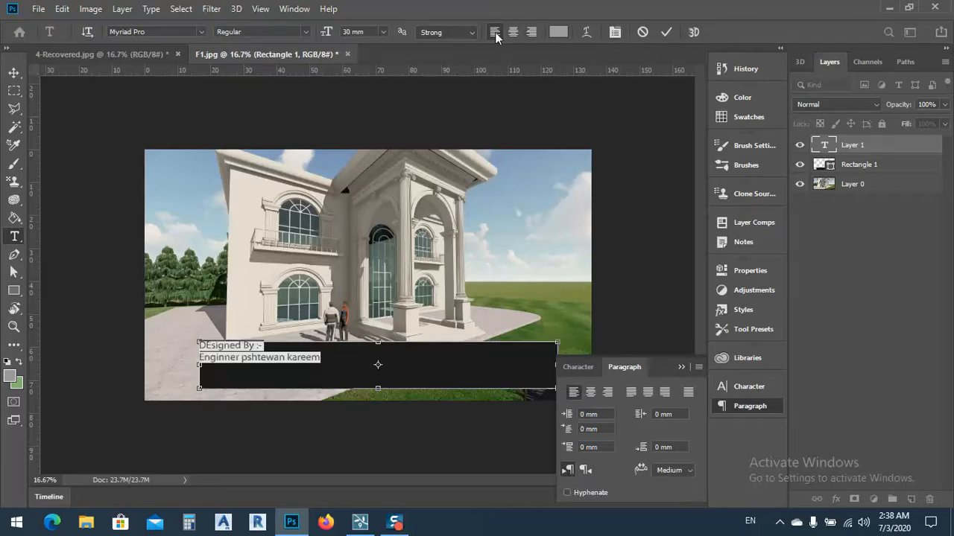
Step: Color the credit text yellow (e4ff00) and correct the spelling of its first word to "Designed"
left_click(557, 33)
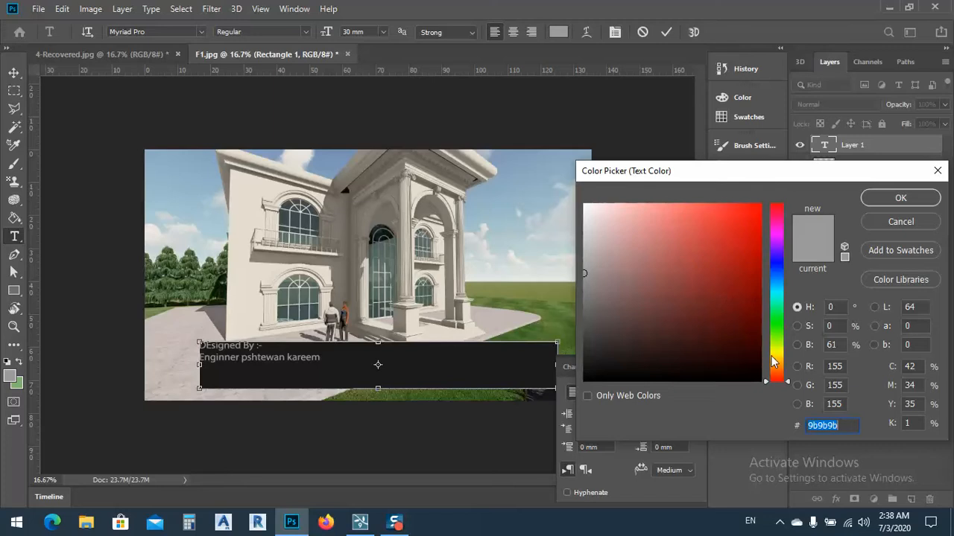
left_click(778, 355)
type("fff000")
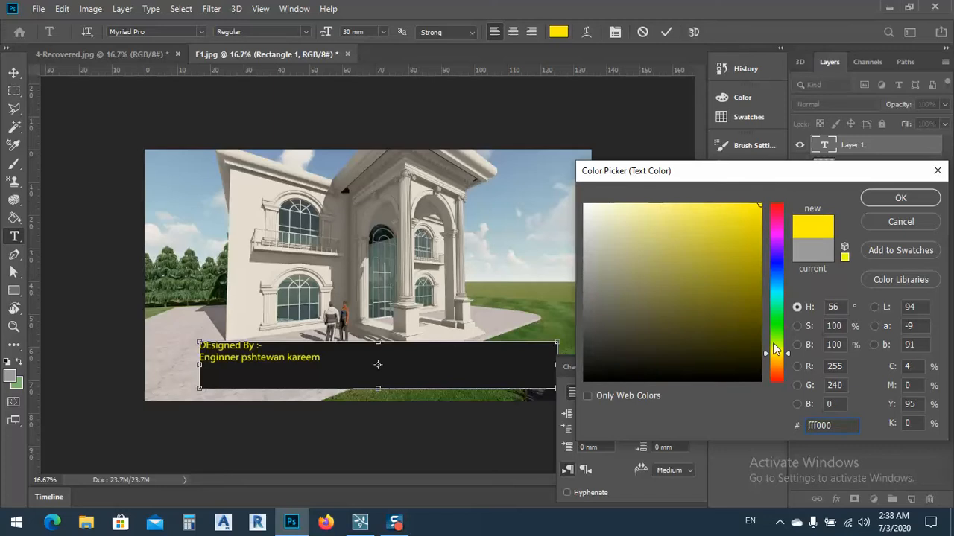
left_click_drag(787, 354, 787, 348)
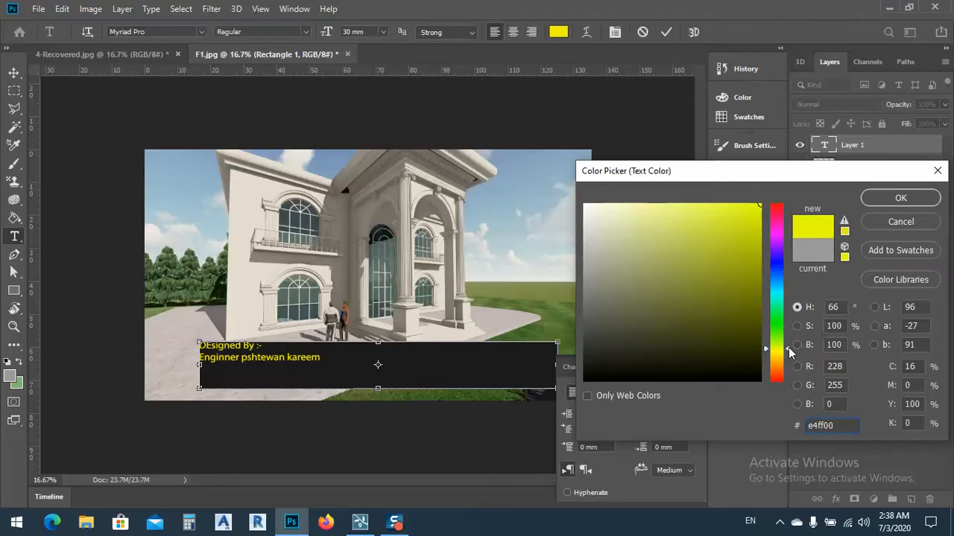
left_click(900, 198)
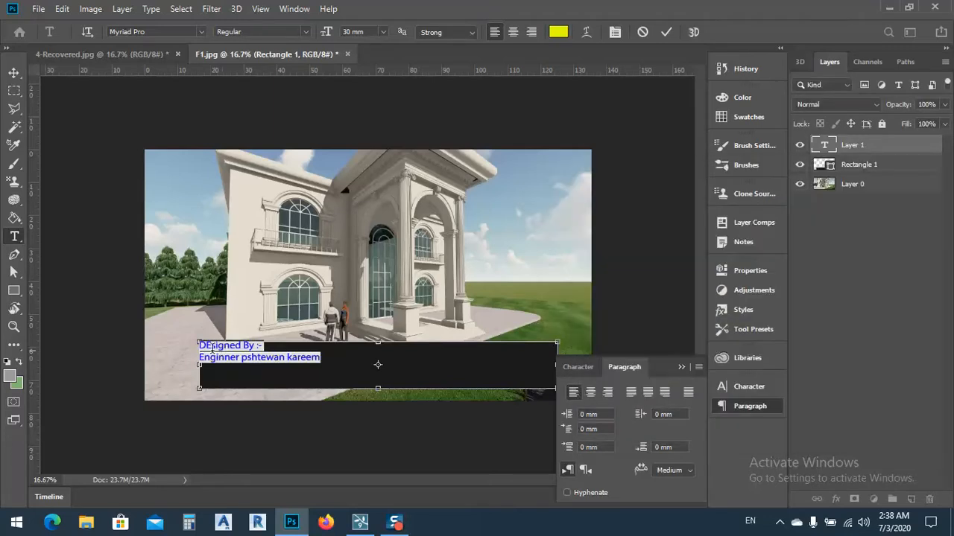
left_click(211, 349)
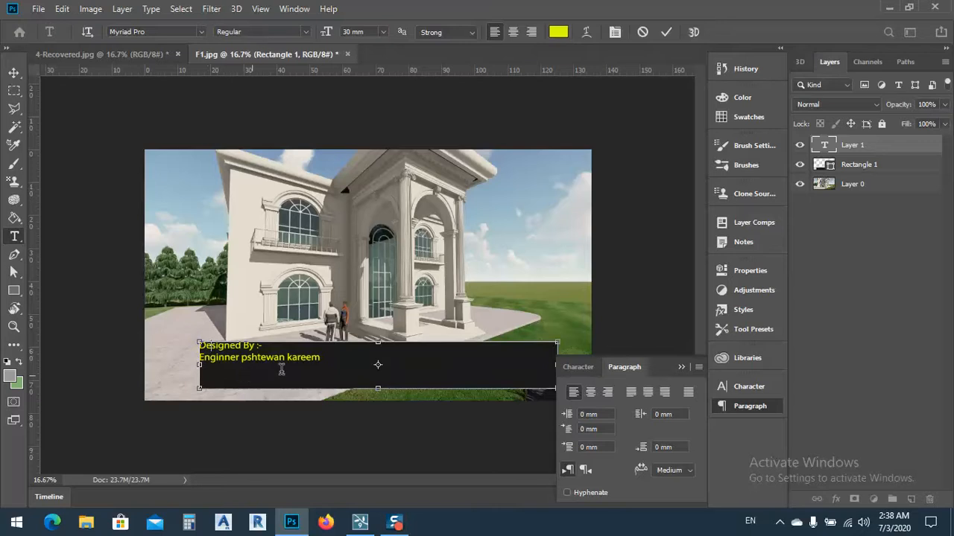
Step: Set the credit text size to 50 mm and move the text slightly inward from the dark rectangle's upper-left corner
key("ctrl+a")
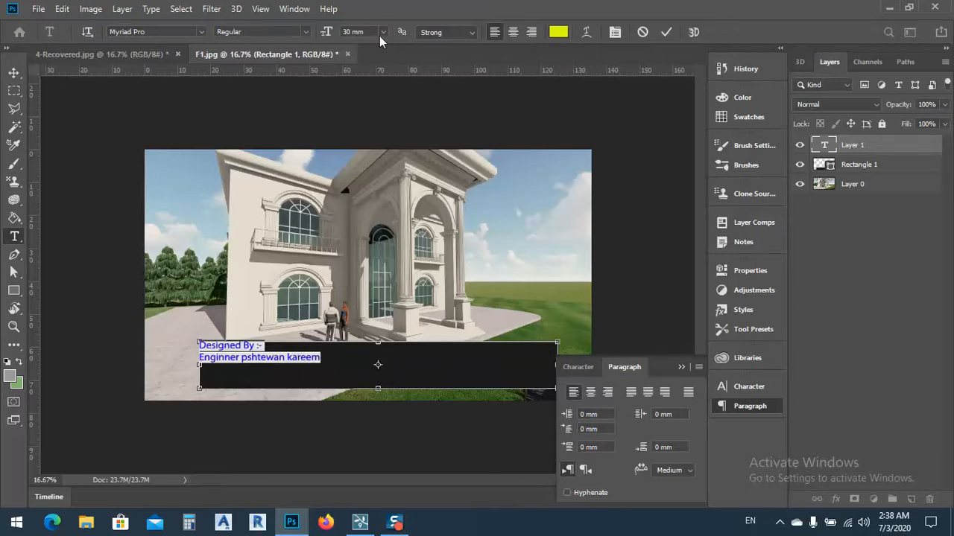
left_click(341, 32)
type("50")
key("Return")
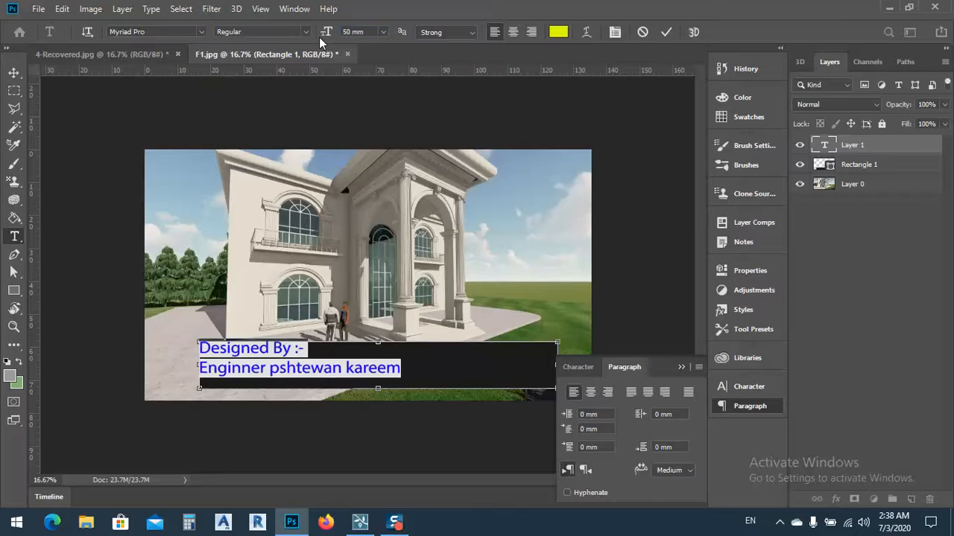
key("ctrl+Return")
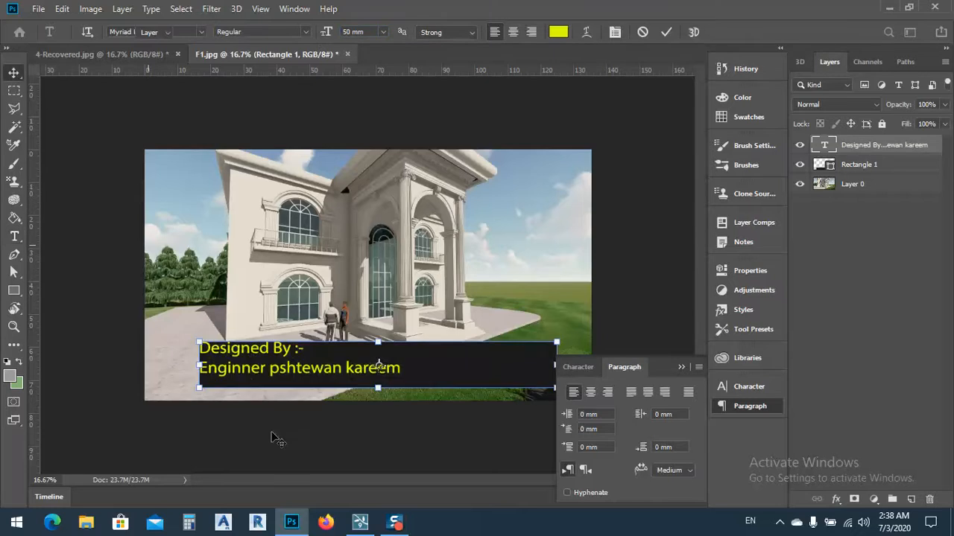
left_click_drag(253, 359, 266, 369)
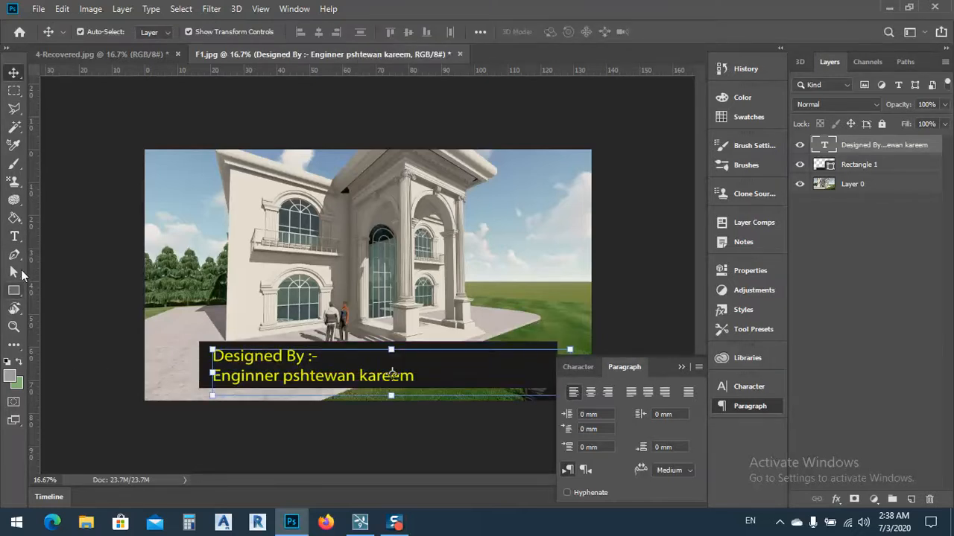
Step: Apply faux bold to both lines of the credit text
left_click(15, 237)
left_click(300, 374)
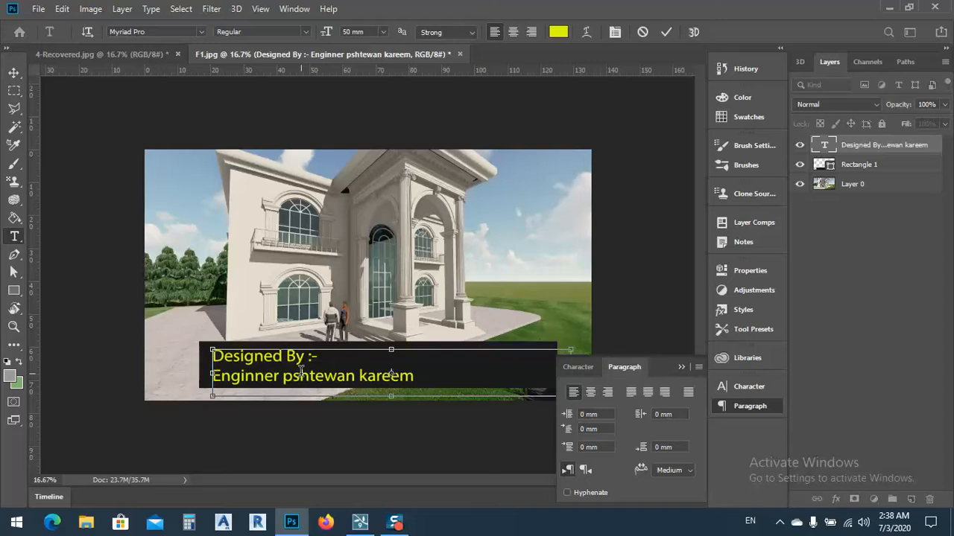
key("ctrl+a")
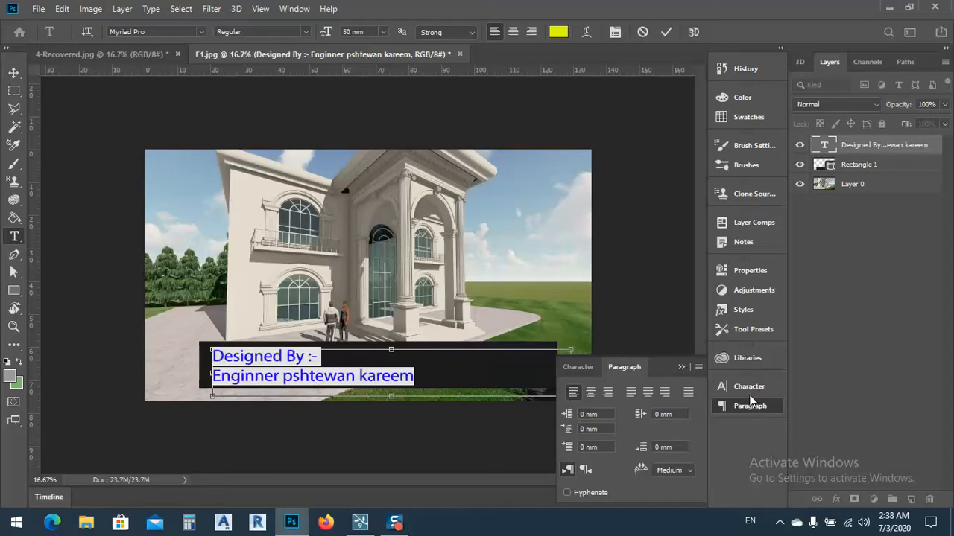
left_click(746, 387)
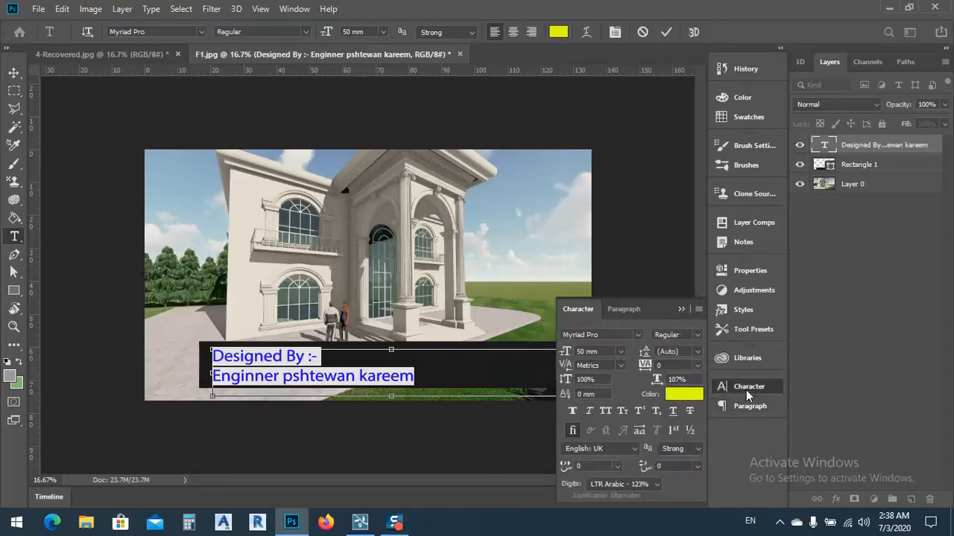
left_click(575, 411)
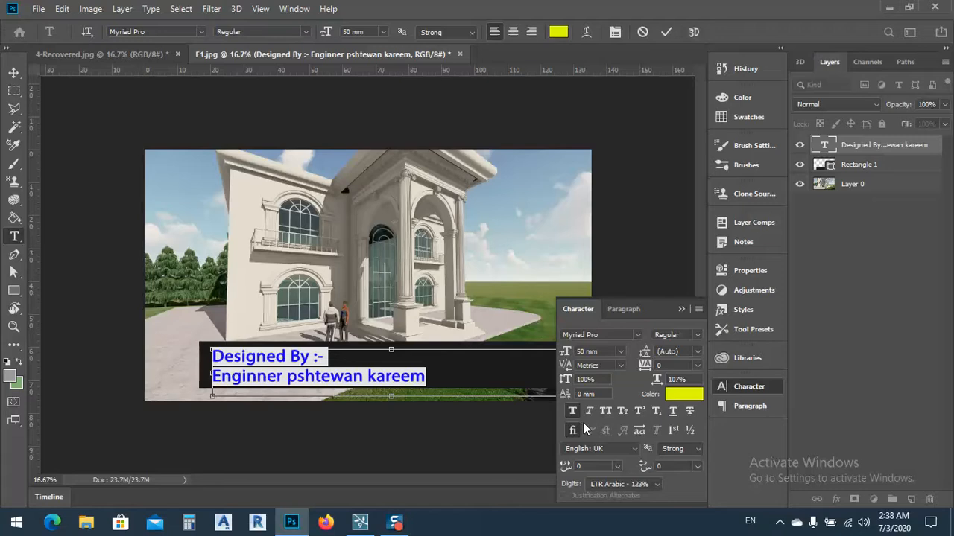
Step: Change the credit text's font to Korner Deli NF and finish editing the text
left_click(638, 335)
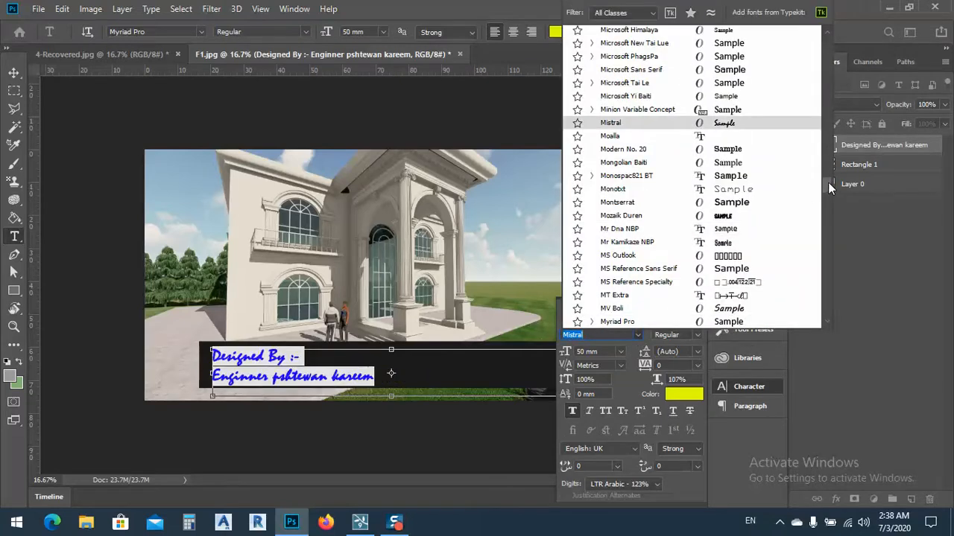
left_click_drag(828, 182, 823, 36)
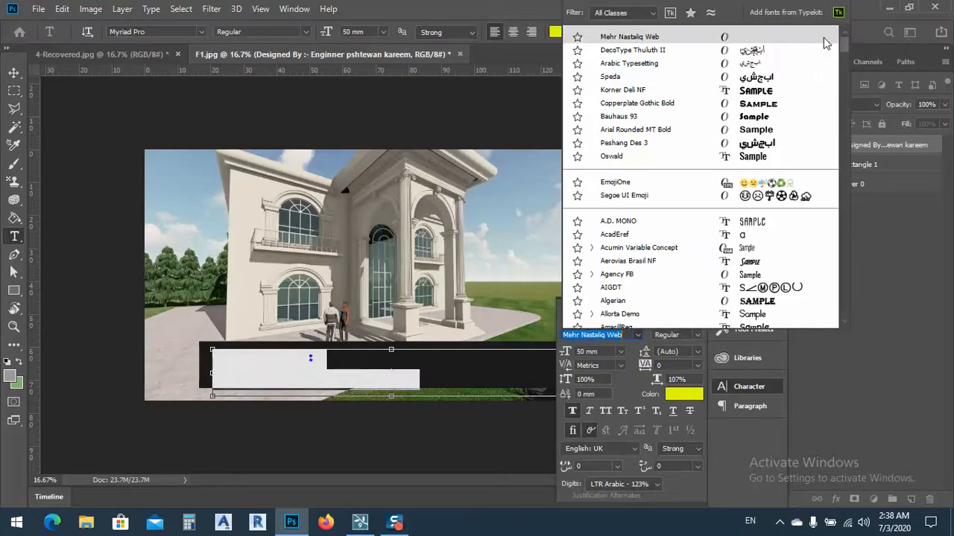
left_click(759, 93)
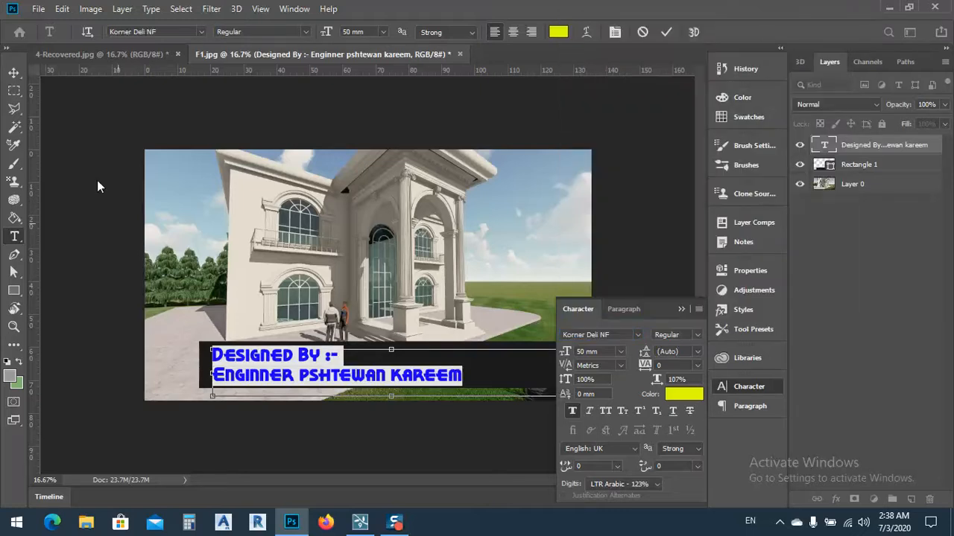
left_click(14, 73)
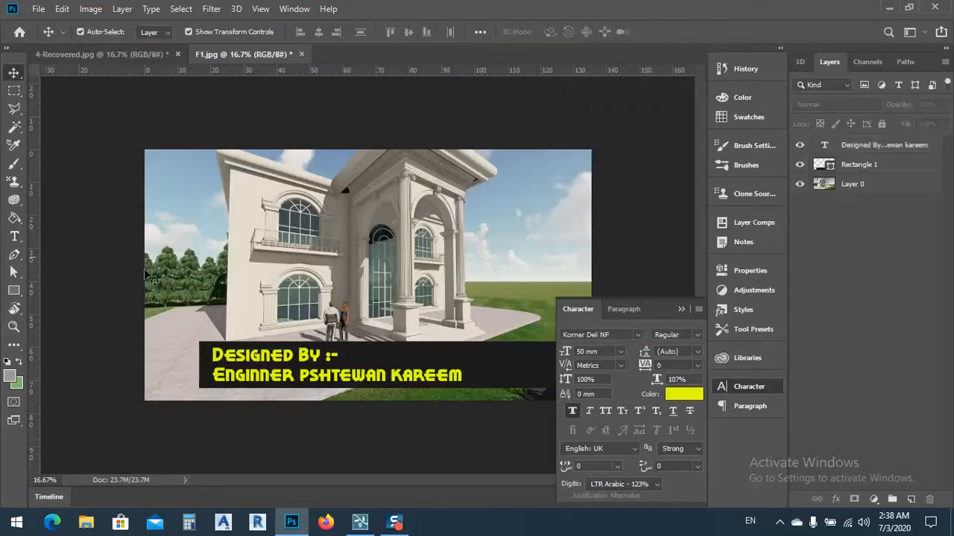
left_click(681, 308)
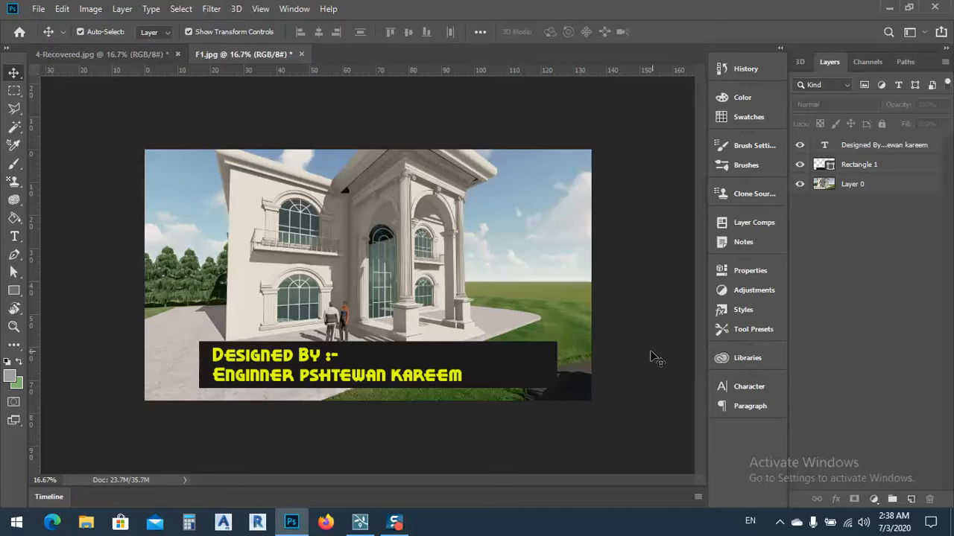
Step: Rasterize the dark rectangle behind the credit text and apply a Motion Blur with an angle of 0° and a distance of 596 pixels
left_click(501, 353)
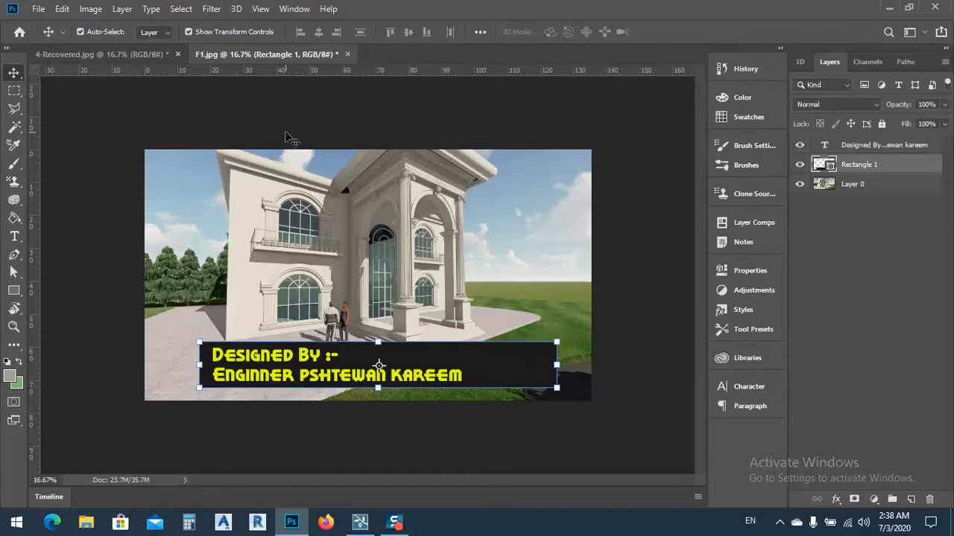
left_click(211, 9)
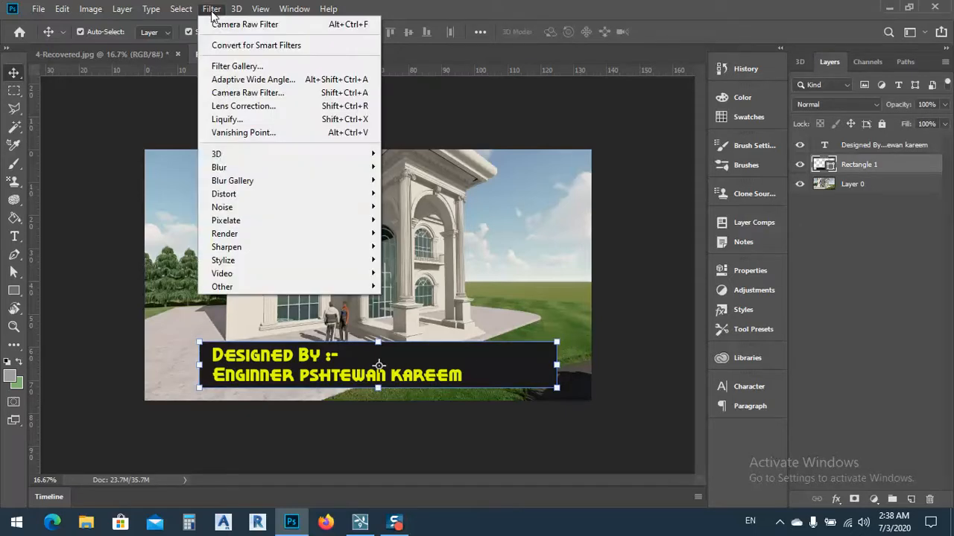
mouse_move(310, 165)
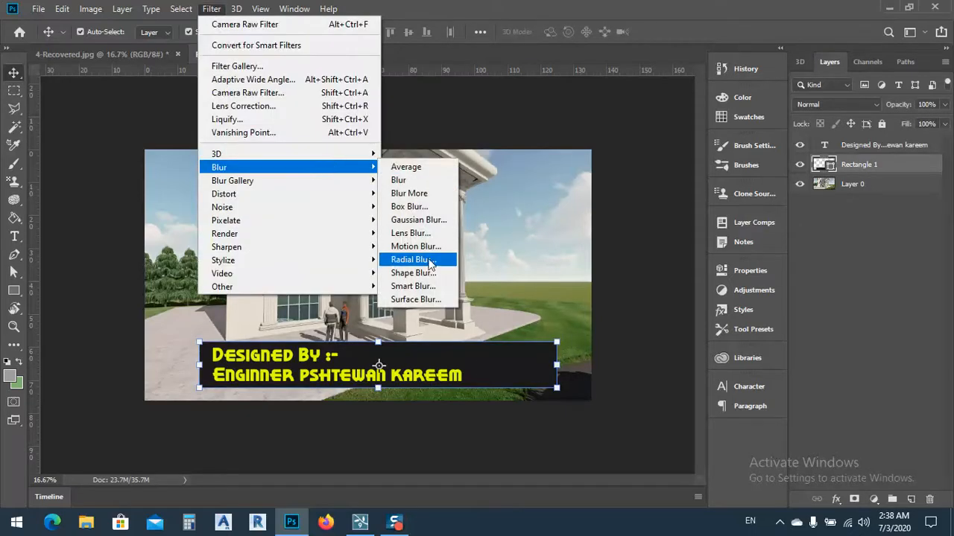
left_click(428, 247)
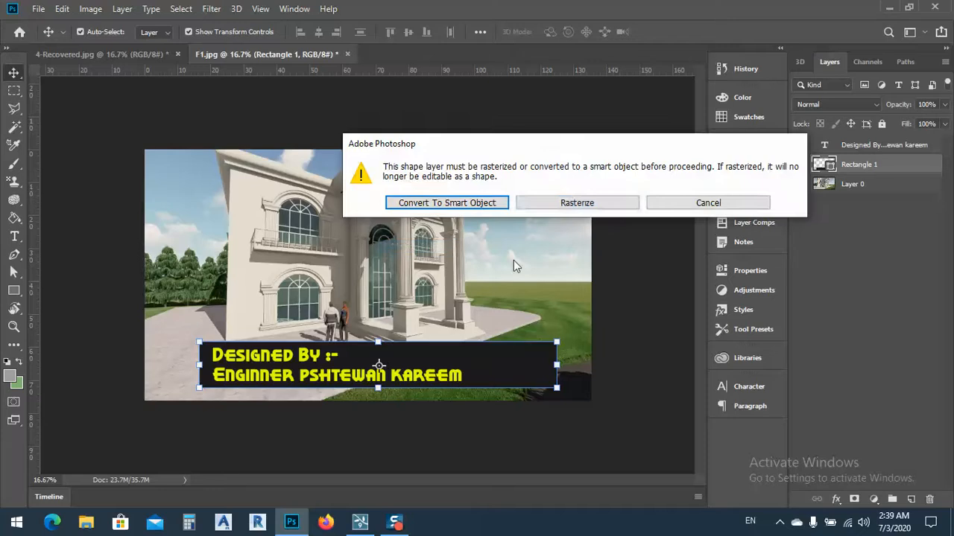
left_click(600, 207)
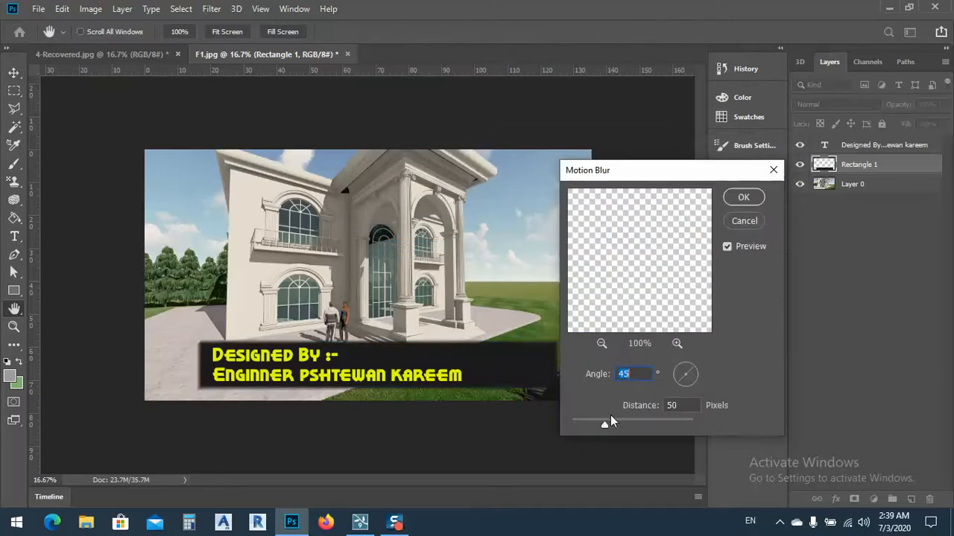
left_click_drag(611, 424, 624, 423)
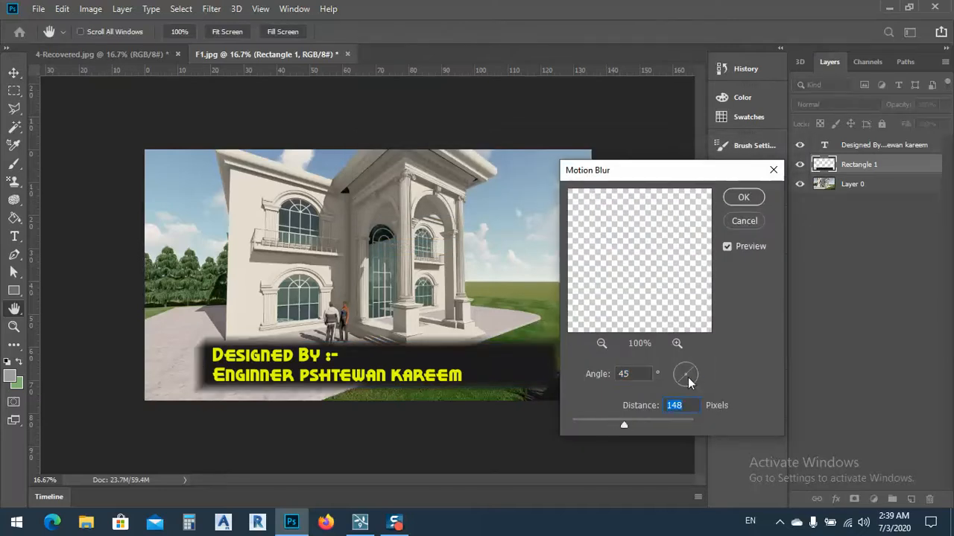
left_click_drag(690, 377, 697, 373)
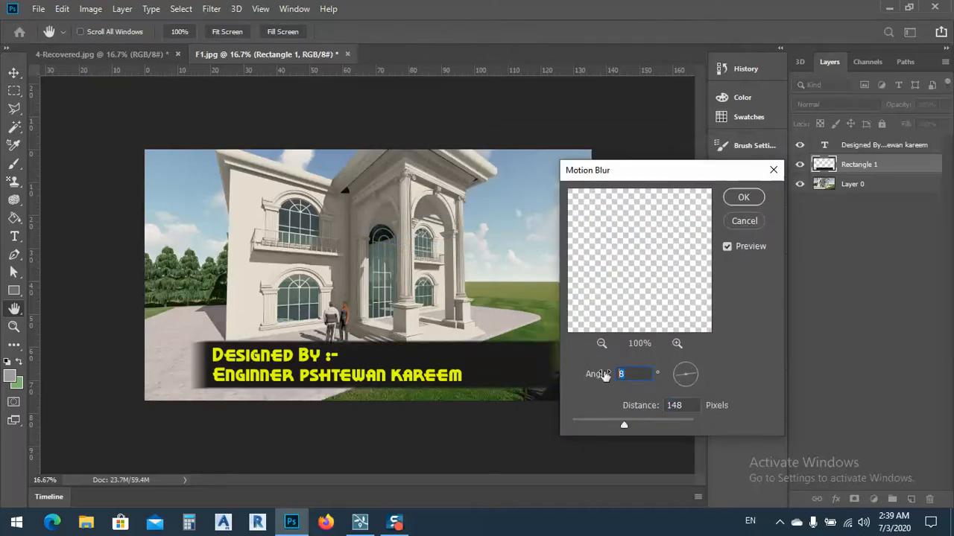
type("0")
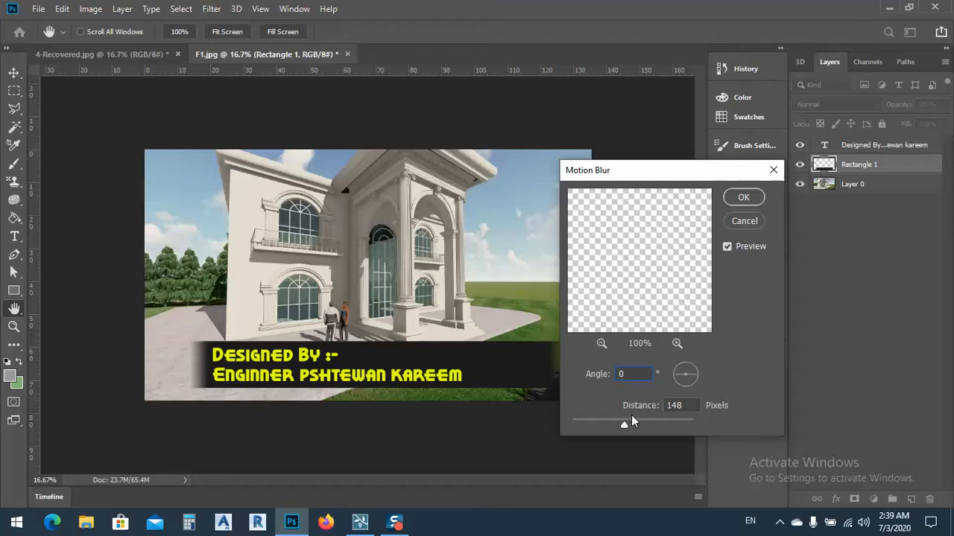
left_click_drag(625, 423, 658, 426)
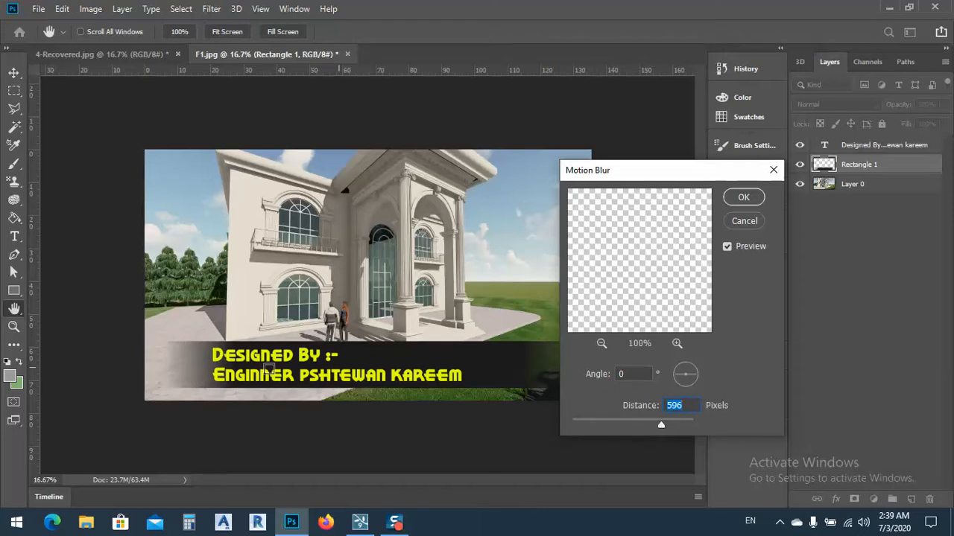
left_click(741, 200)
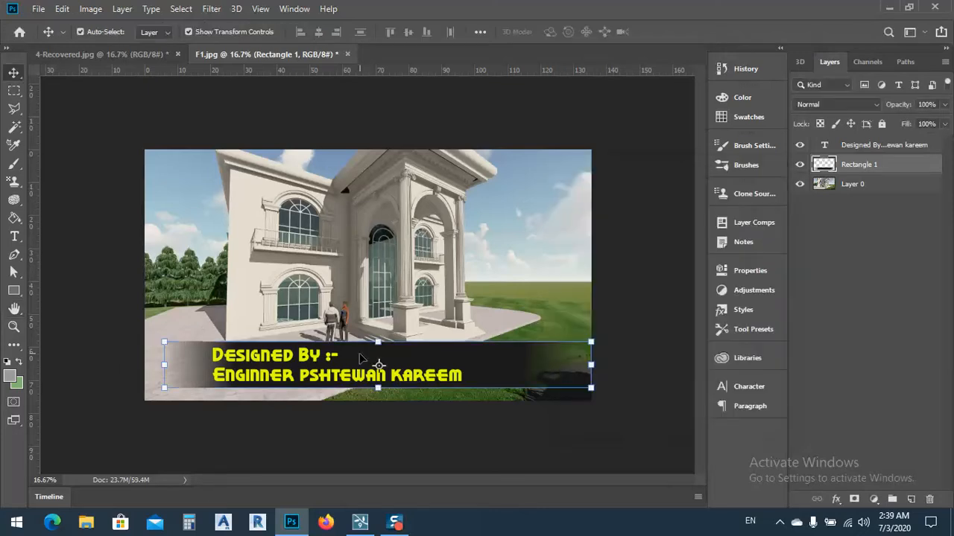
Step: Set the blurred banner layer's fill to 75% and shift the credit text slightly to the right along the banner
left_click(944, 124)
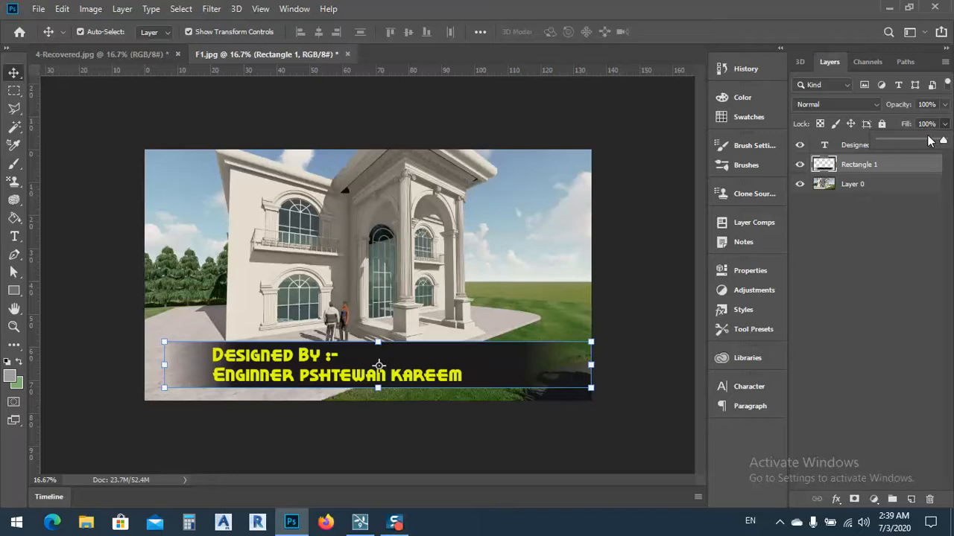
left_click_drag(943, 141, 929, 143)
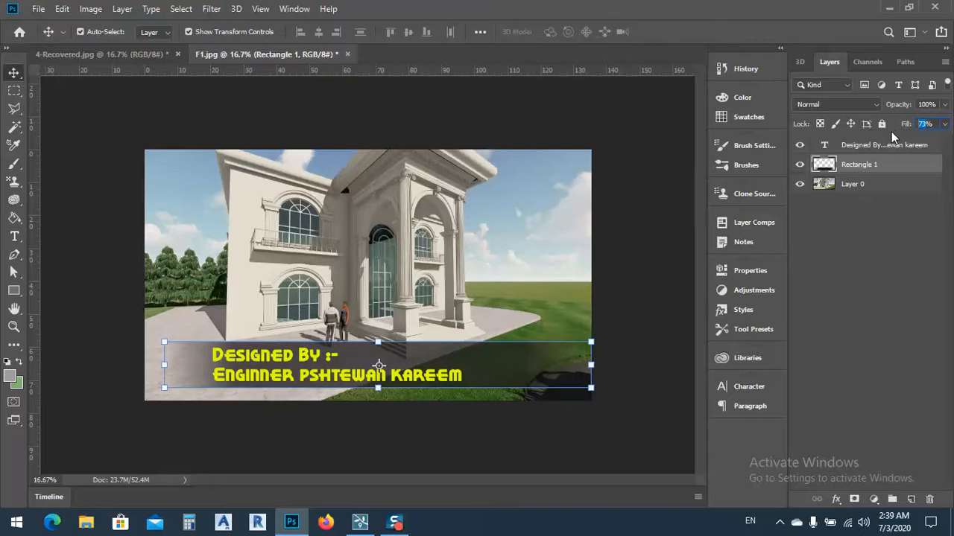
type("75")
left_click(83, 257)
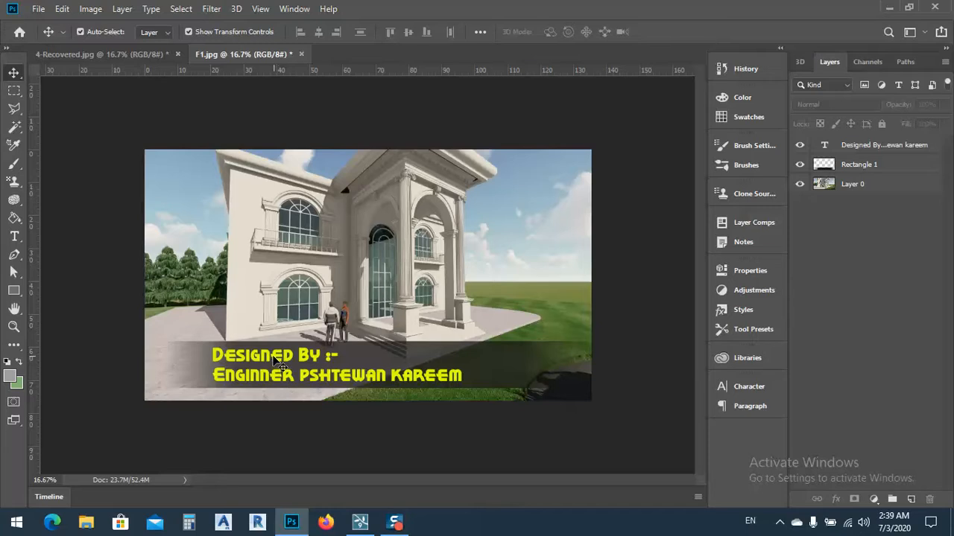
left_click_drag(272, 359, 283, 360)
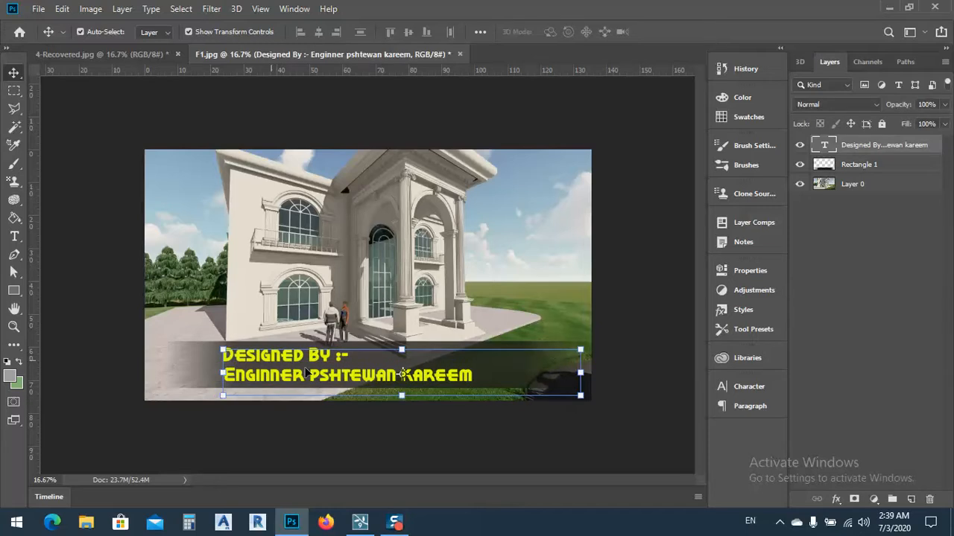
left_click(455, 452)
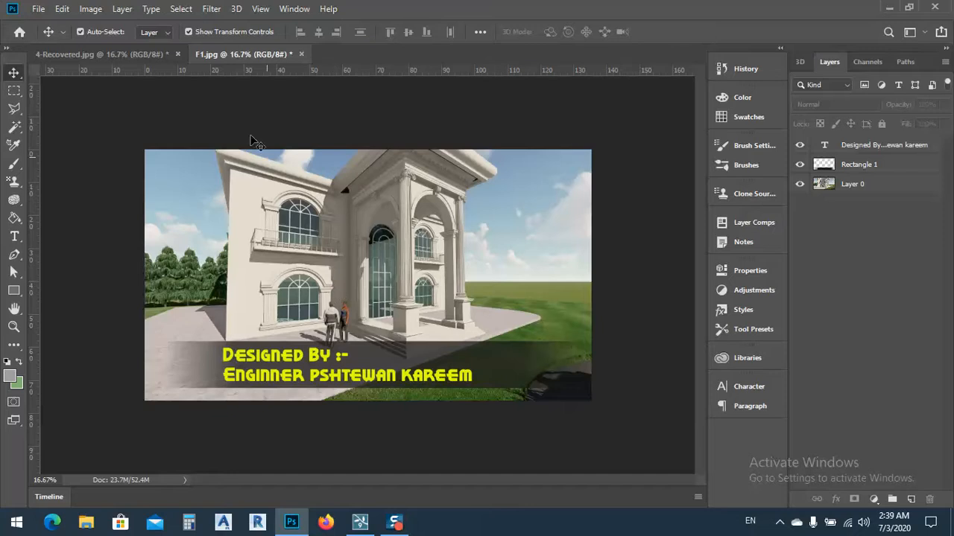
Step: Save the finished image as a JPEG copy named F1-photoshop in New folder (3), accepting the JPEG options
left_click(38, 9)
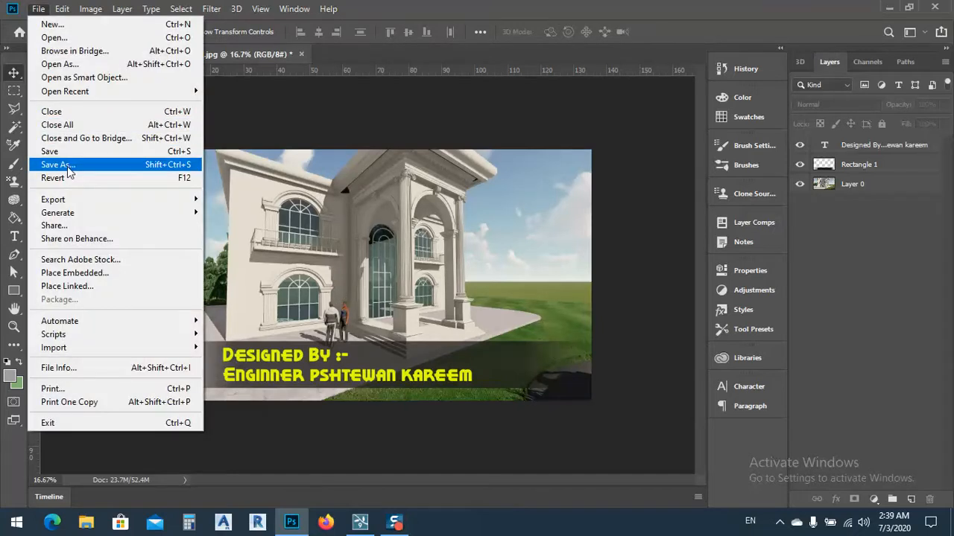
left_click(67, 166)
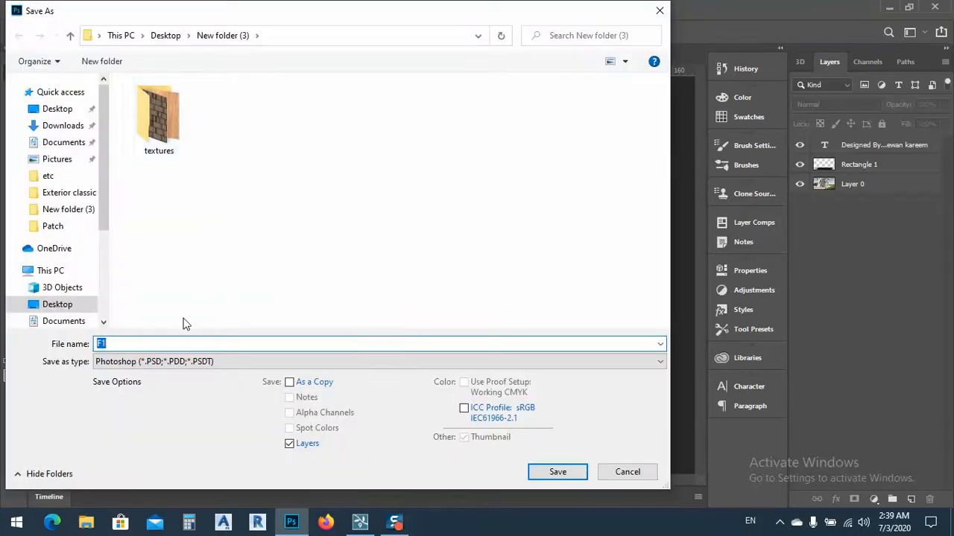
left_click(170, 362)
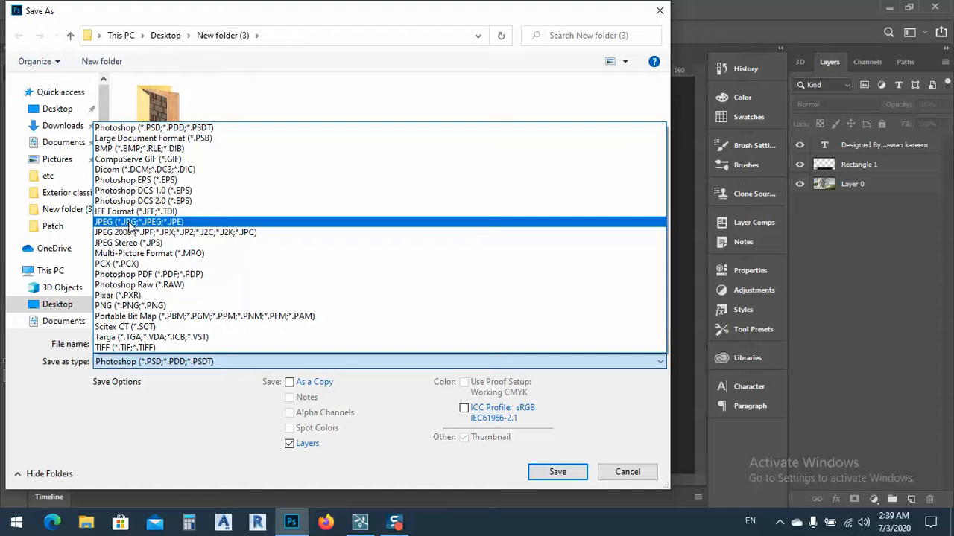
left_click(131, 222)
double_click(131, 342)
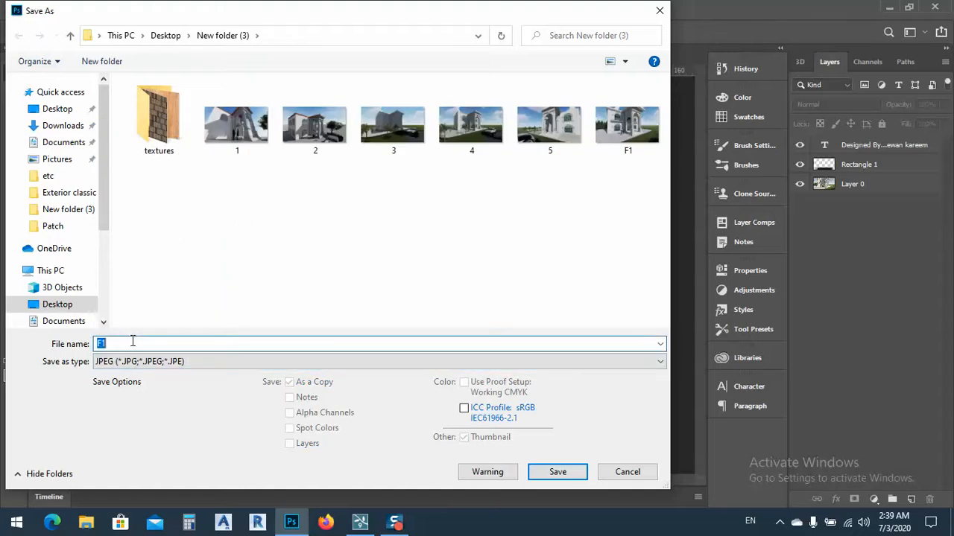
left_click(135, 344)
type("photoshop")
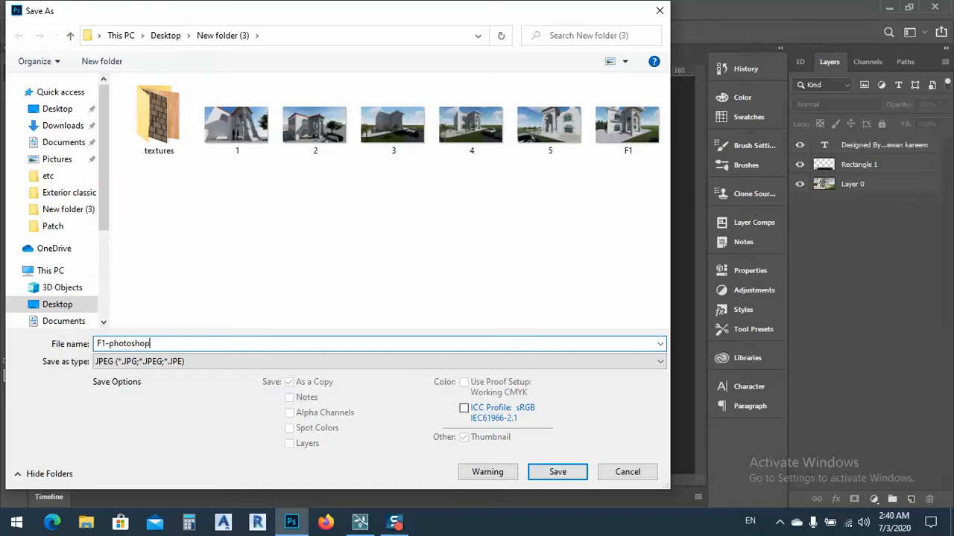
left_click(549, 475)
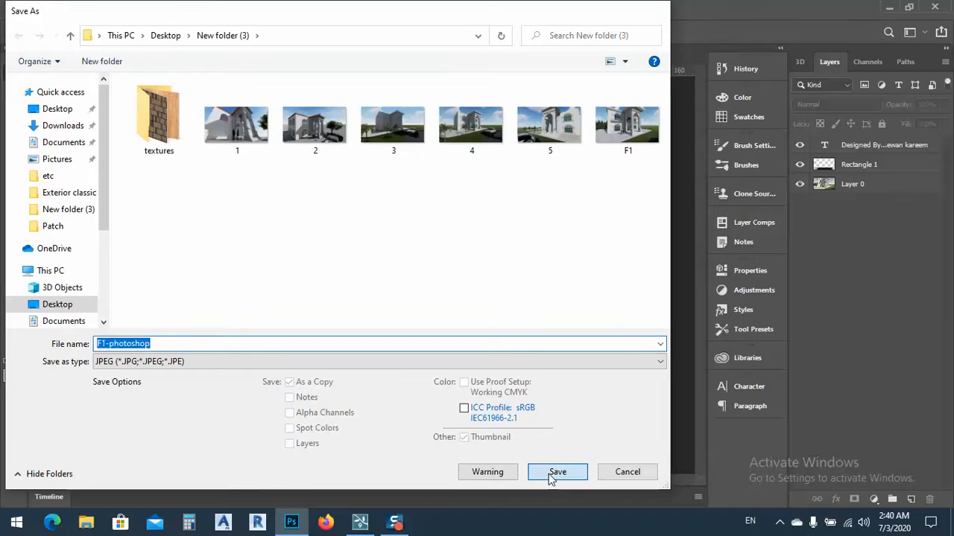
left_click(553, 111)
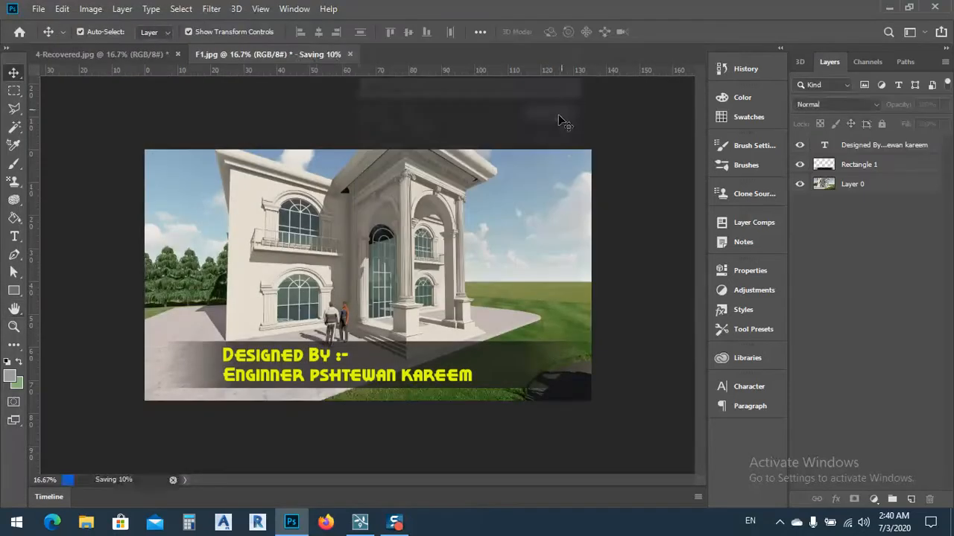